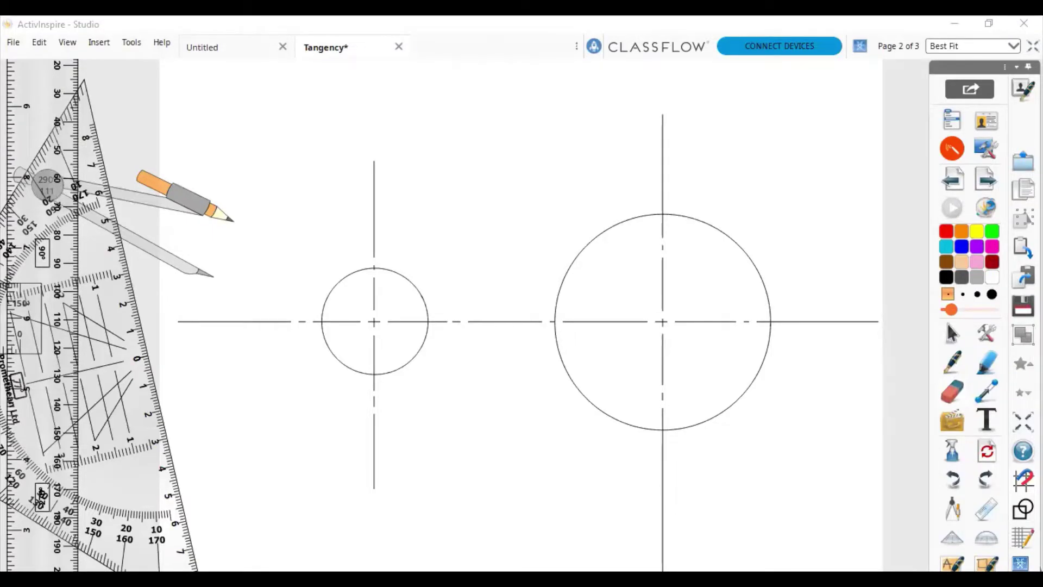
Step: Handwrite B and A at the circle centres and C, D on the centre line, then widen the compass
left_click_drag(383, 340, 384, 325)
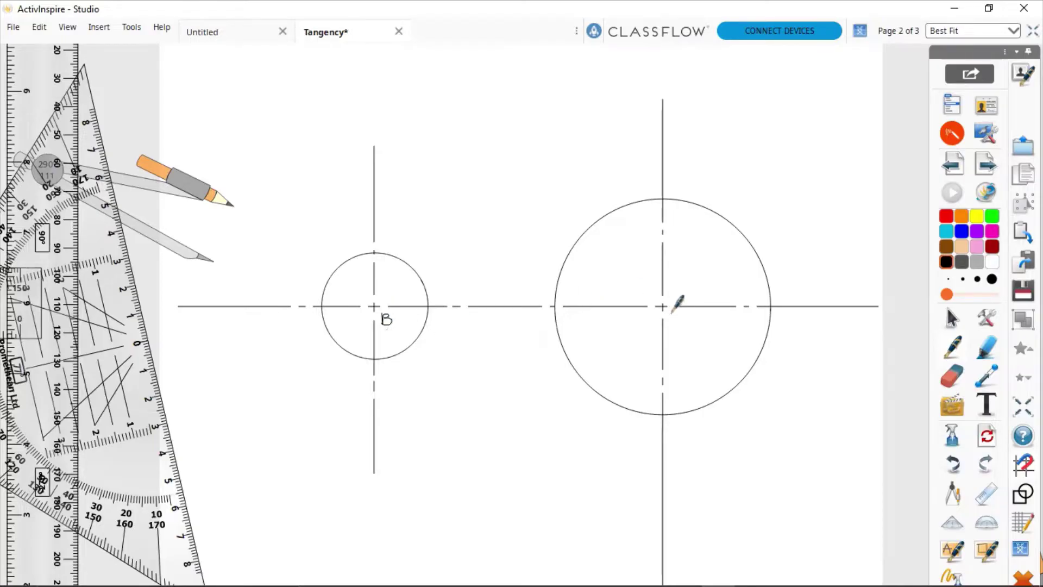
mouse_move(672, 312)
left_mouse_down()
mouse_move(682, 319)
mouse_move(673, 318)
left_mouse_up()
left_click_drag(559, 315, 560, 327)
left_click_drag(435, 314, 436, 323)
mouse_move(183, 183)
left_mouse_down()
mouse_move(343, 177)
mouse_move(337, 231)
mouse_move(189, 212)
left_mouse_up()
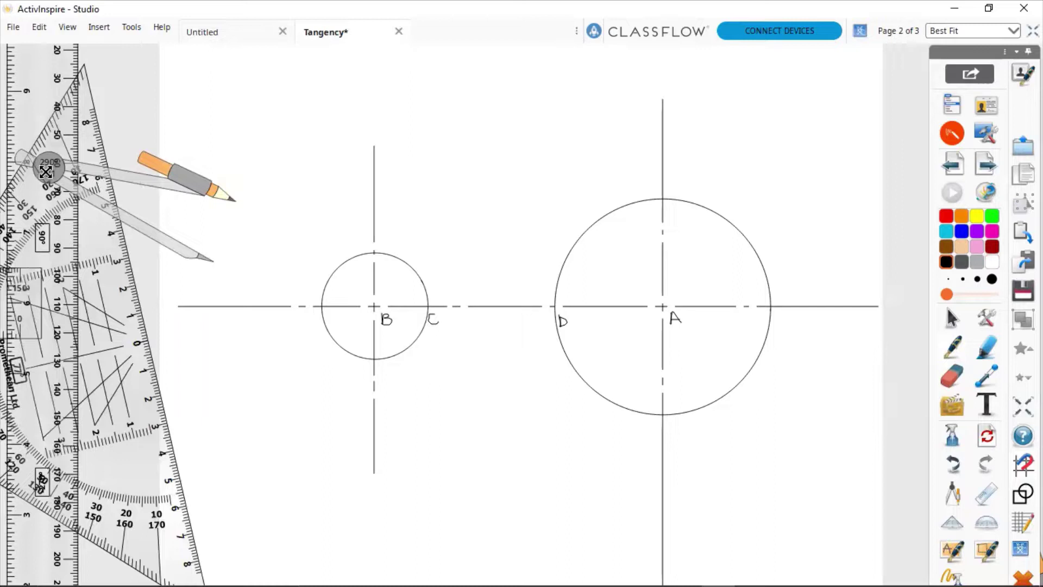
Step: Set the compass needle on centre B and open it so the pencil reaches D
left_click_drag(46, 172, 206, 216)
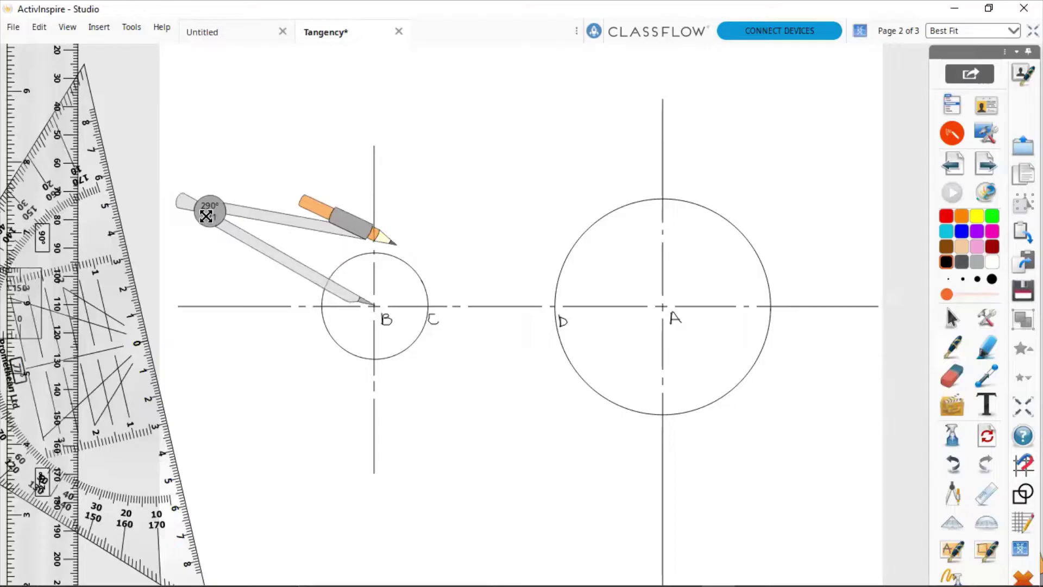
left_click_drag(206, 216, 204, 215)
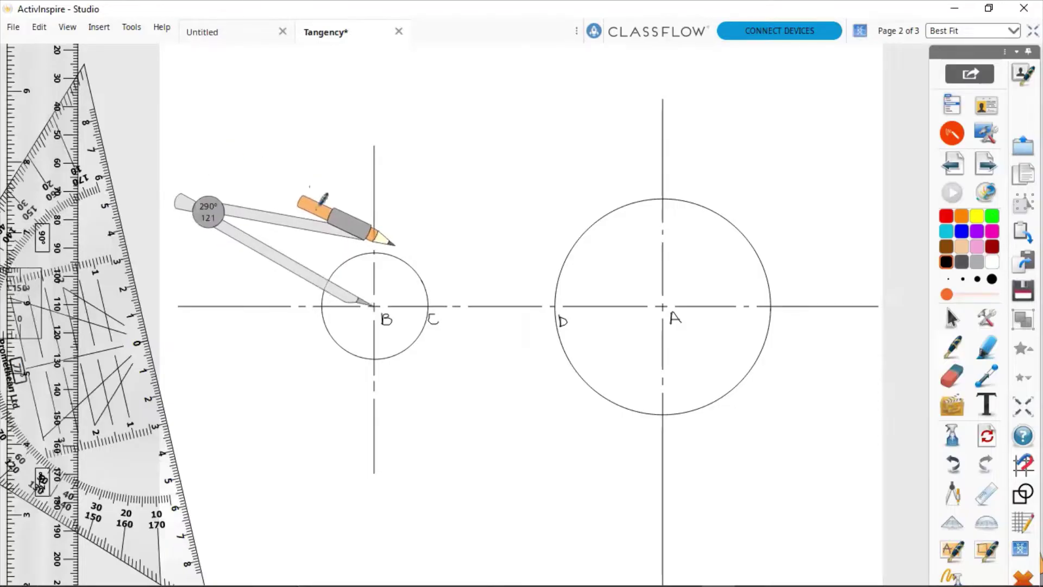
left_click_drag(305, 225, 405, 253)
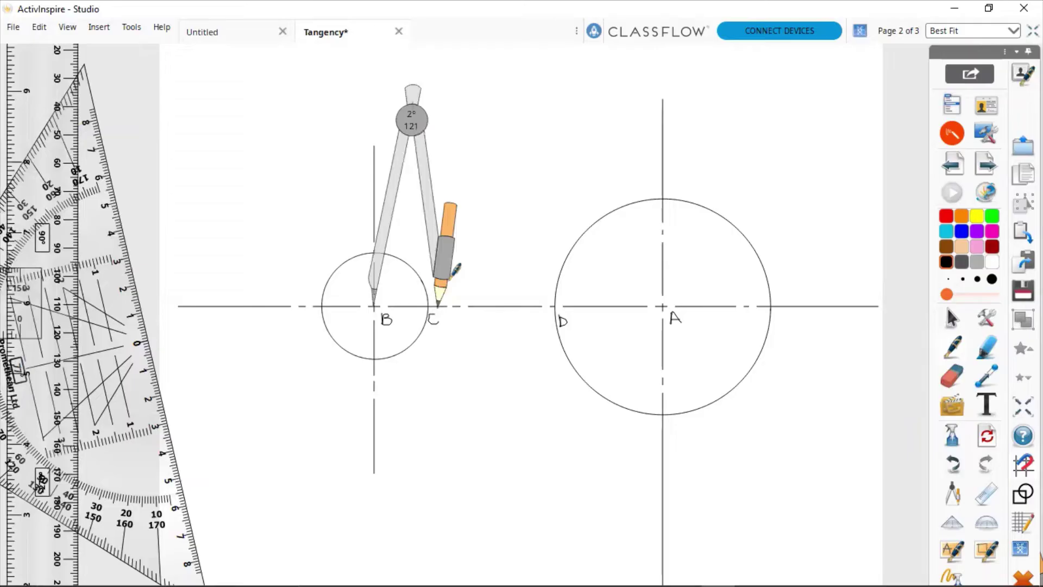
left_click_drag(438, 273, 585, 267)
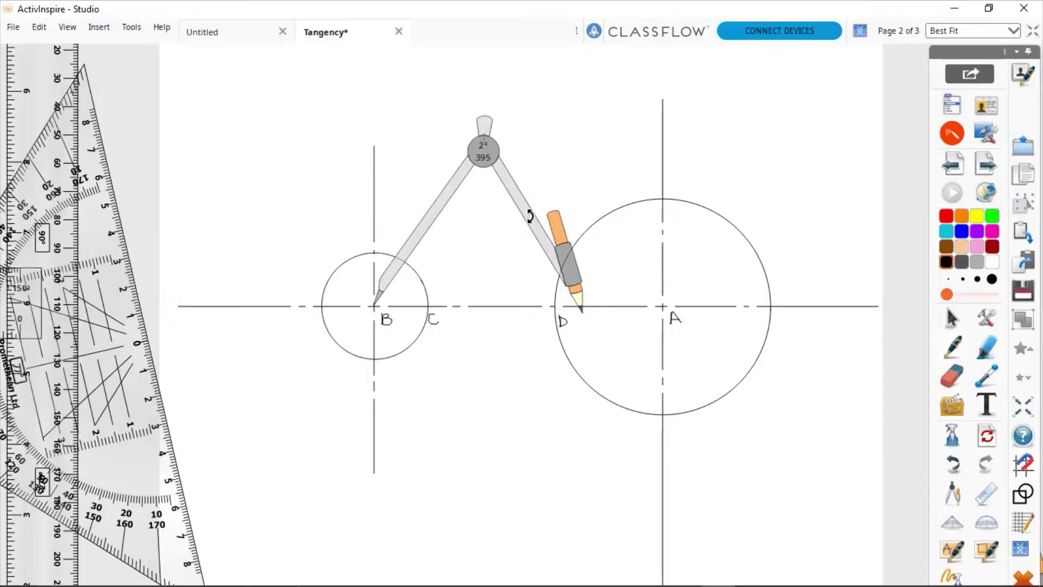
mouse_move(530, 217)
left_mouse_down()
mouse_move(466, 168)
mouse_move(369, 153)
mouse_move(407, 156)
left_mouse_up()
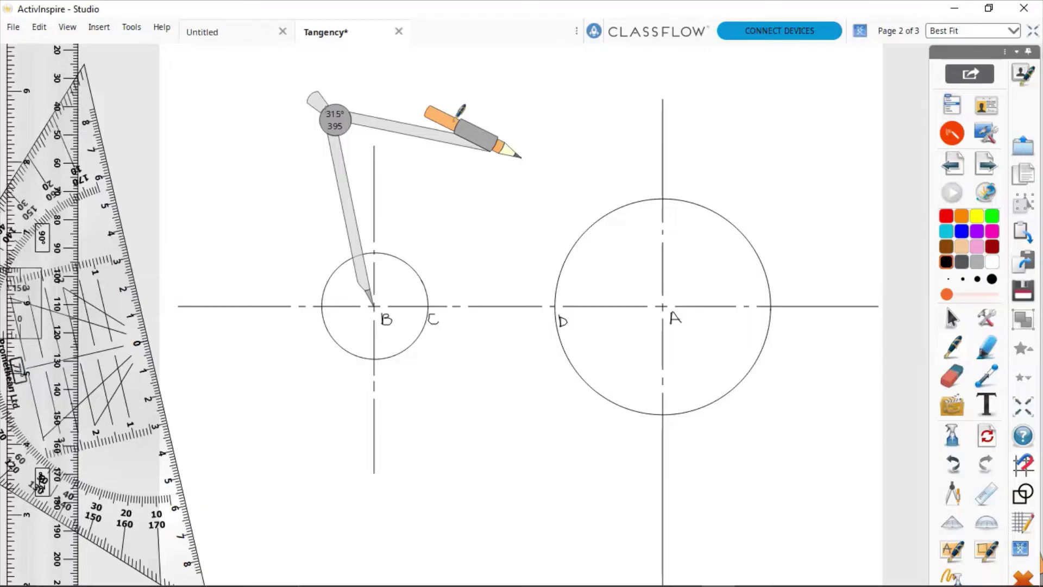
Step: Draw arcs above and below the circles centred on B, then move the compass onto A
mouse_move(461, 110)
left_mouse_down()
mouse_move(403, 98)
mouse_move(453, 332)
mouse_move(431, 372)
left_mouse_up()
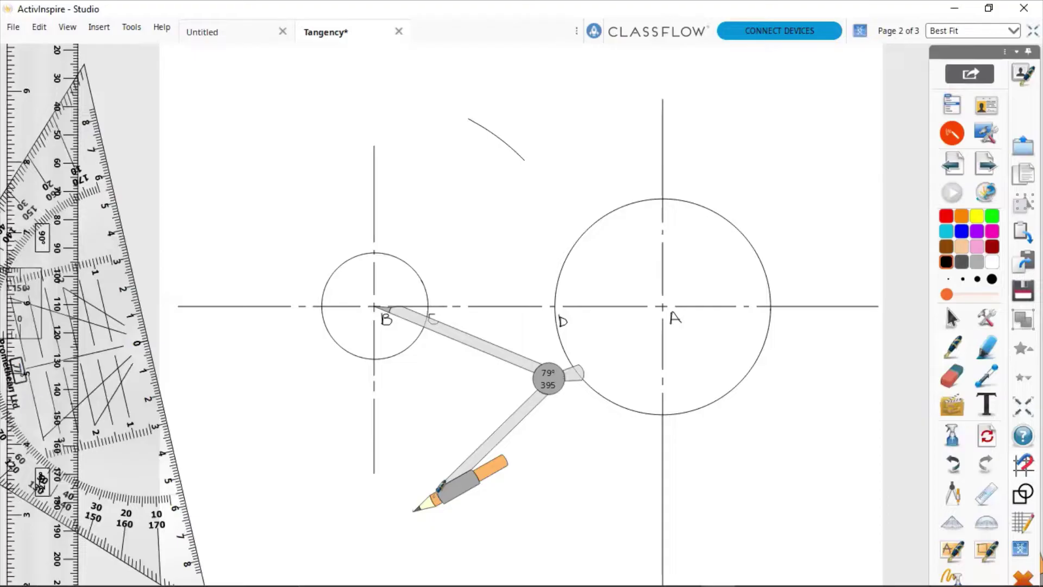
mouse_move(441, 485)
left_mouse_down()
mouse_move(525, 427)
mouse_move(548, 395)
left_mouse_up()
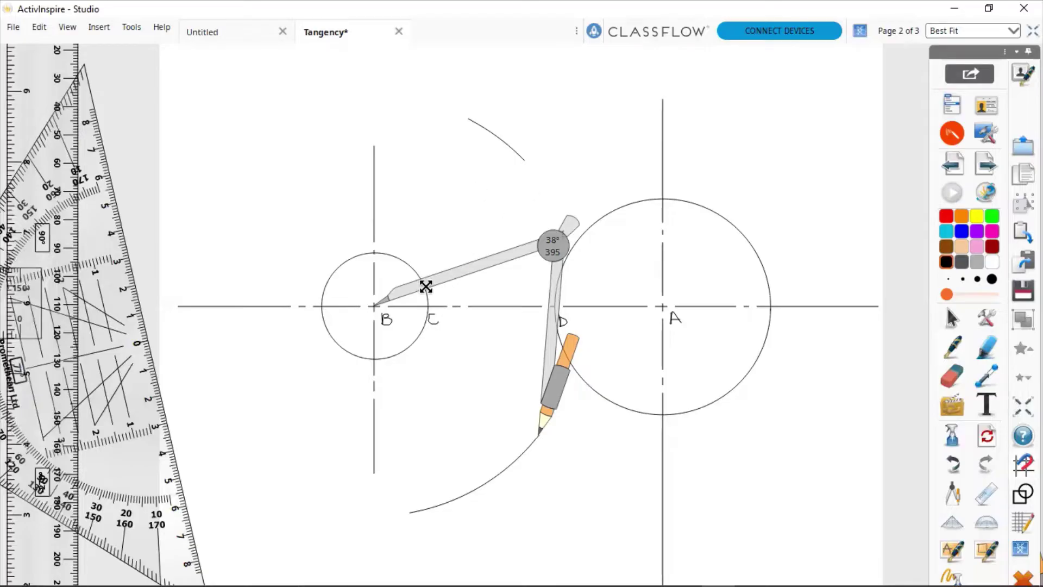
mouse_move(425, 284)
left_mouse_down()
mouse_move(563, 265)
mouse_move(708, 263)
mouse_move(722, 282)
mouse_move(712, 283)
left_mouse_up()
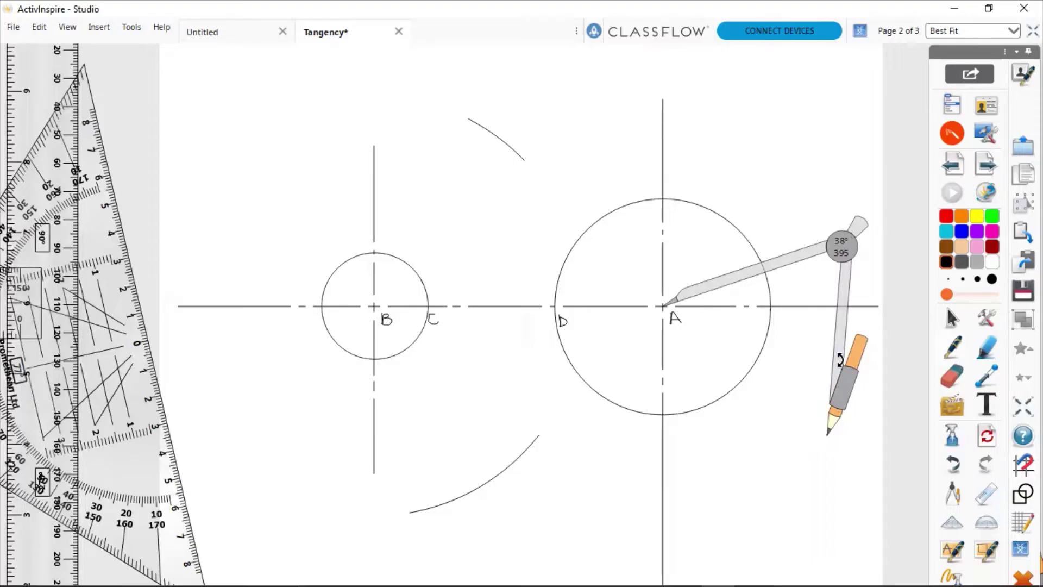
Step: Swing arcs from A through the lower and upper B arcs, then set the compass aside
mouse_move(840, 359)
left_mouse_down()
mouse_move(675, 438)
mouse_move(559, 429)
left_mouse_up()
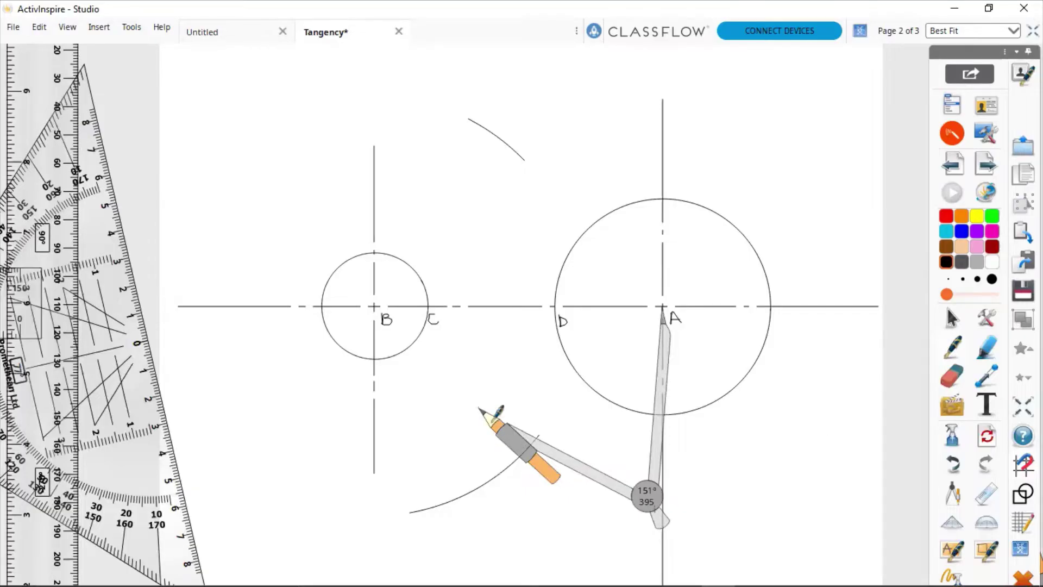
mouse_move(499, 412)
left_mouse_down()
mouse_move(582, 450)
mouse_move(543, 263)
left_mouse_up()
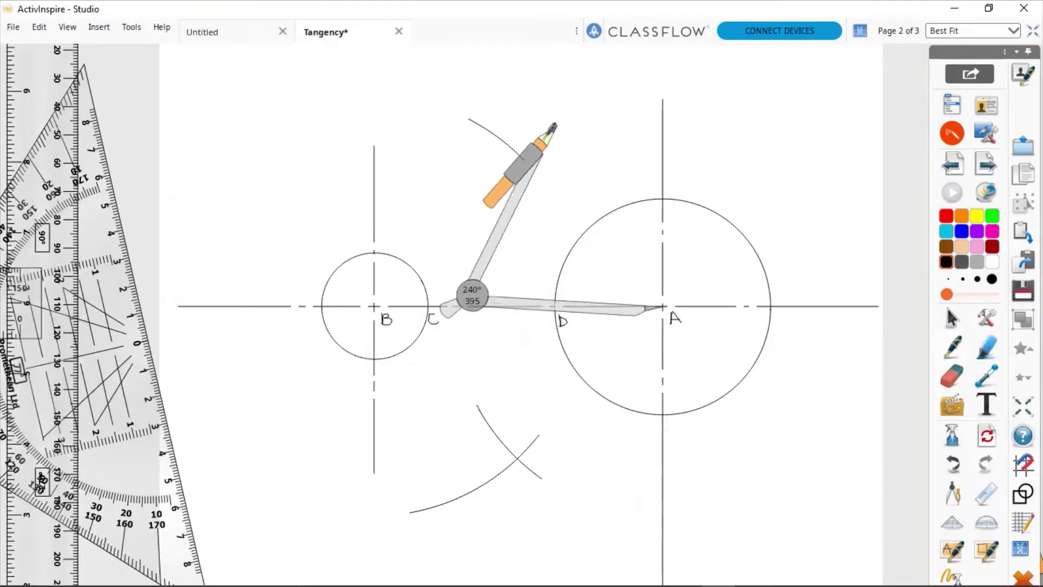
mouse_move(553, 128)
left_mouse_down()
mouse_move(527, 154)
mouse_move(520, 190)
left_mouse_up()
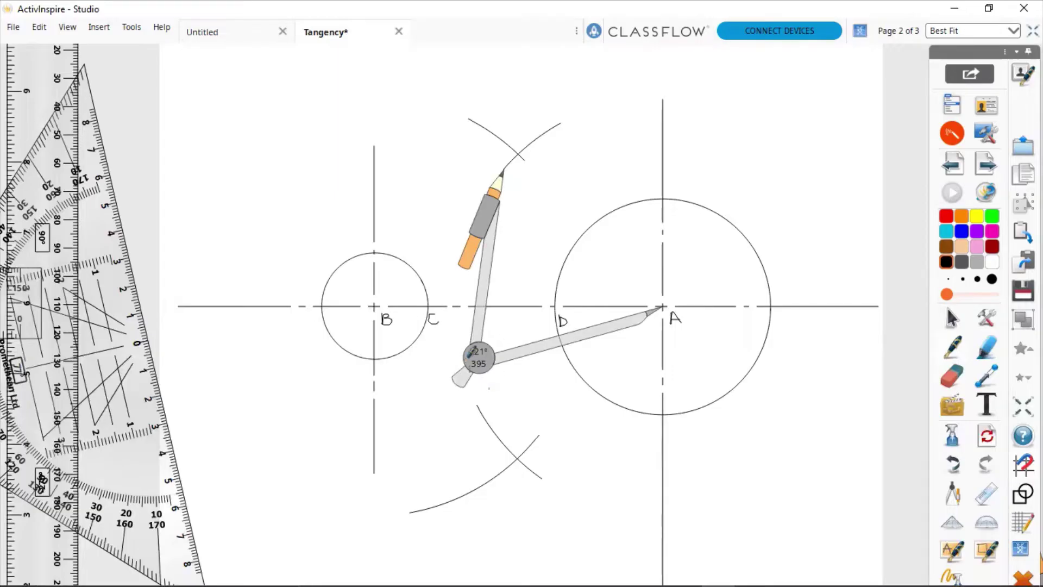
mouse_move(491, 368)
left_mouse_down()
mouse_move(103, 312)
mouse_move(117, 222)
left_mouse_up()
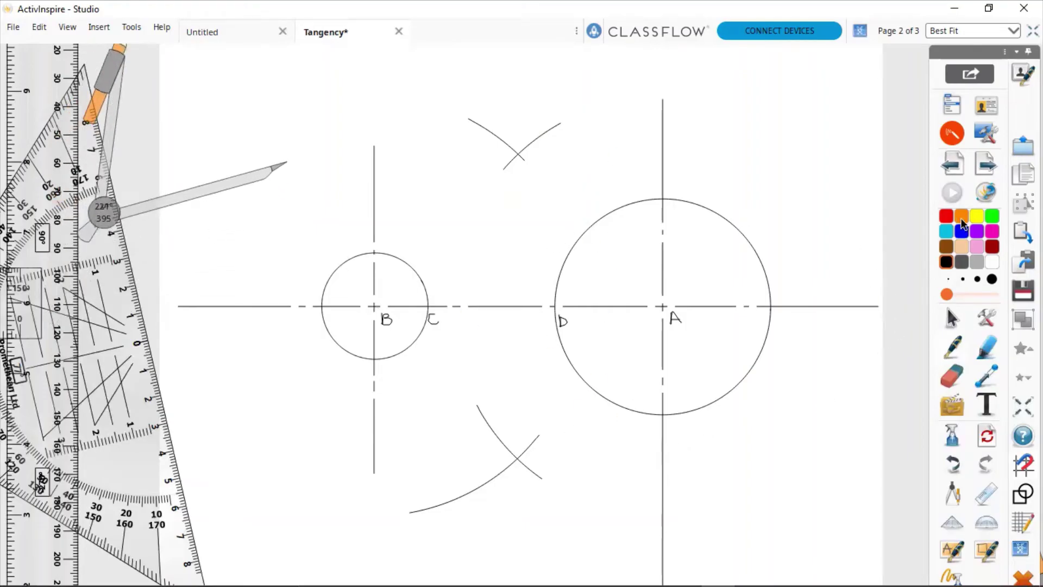
Step: Draw a vertical line along the upright ruler through both arc crossings, then bring the compass near B
left_click(850, 391)
mouse_move(24, 109)
left_mouse_down()
mouse_move(75, 173)
mouse_move(218, 185)
mouse_move(329, 220)
mouse_move(370, 174)
mouse_move(382, 184)
left_mouse_up()
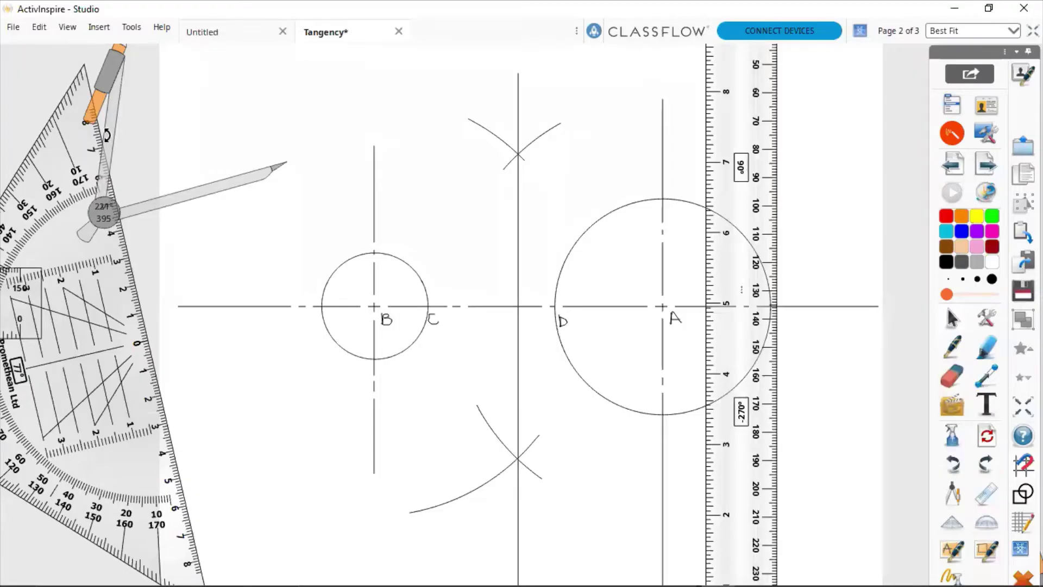
left_click_drag(105, 214, 291, 308)
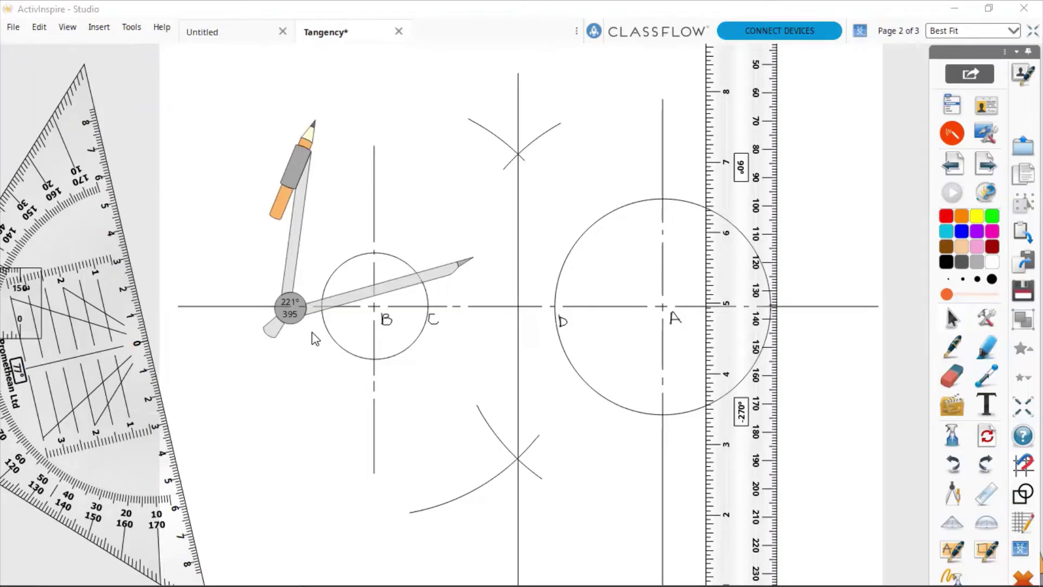
Step: Place the compass needle at the midpoint of AB and open the pencil to B
mouse_move(291, 308)
left_mouse_down()
mouse_move(365, 326)
mouse_move(335, 358)
left_mouse_up()
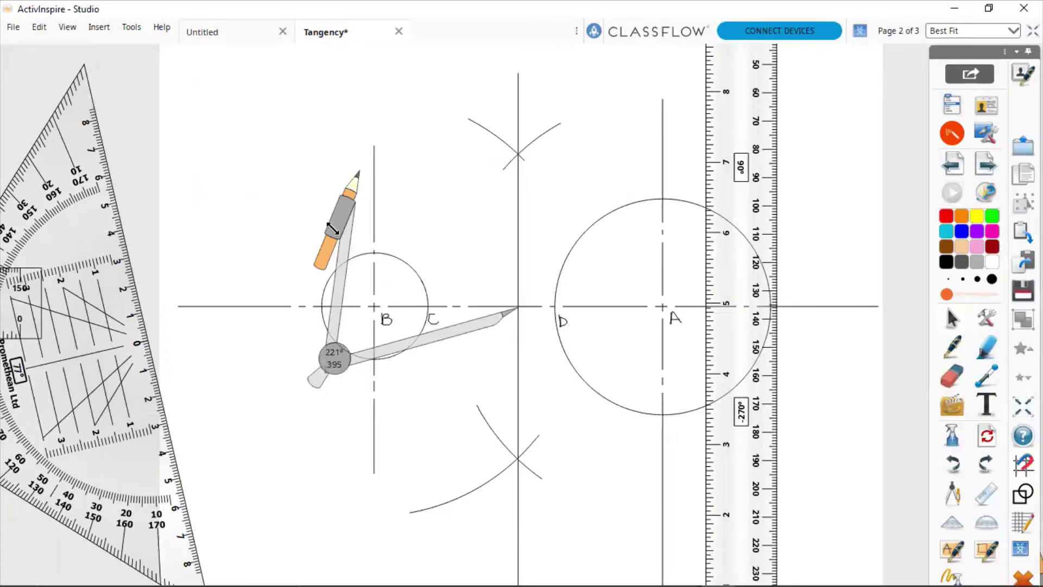
left_click_drag(332, 229, 405, 278)
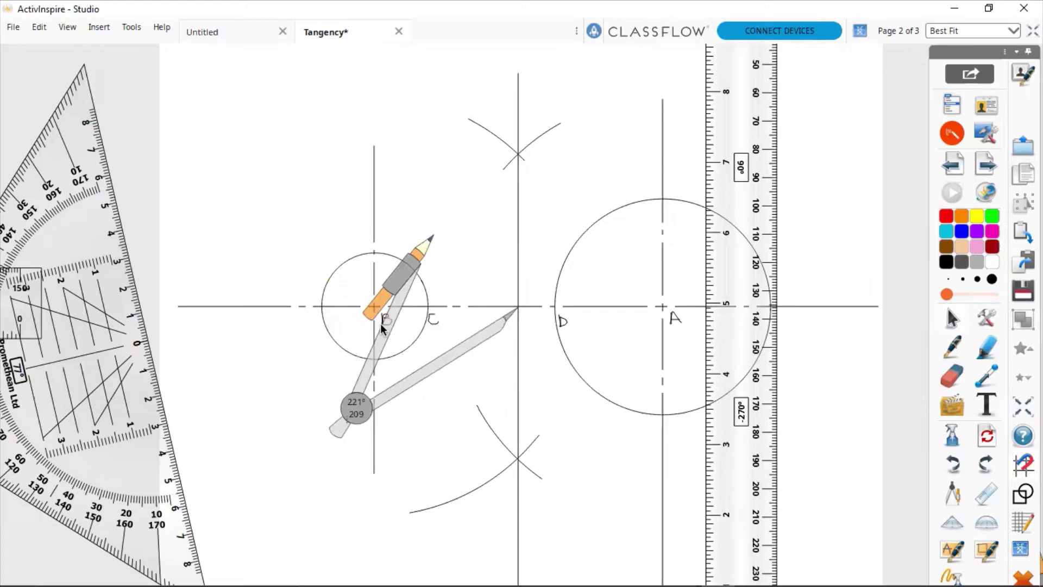
mouse_move(383, 325)
left_mouse_down()
mouse_move(377, 373)
mouse_move(416, 422)
left_mouse_up()
left_click_drag(408, 350, 375, 347)
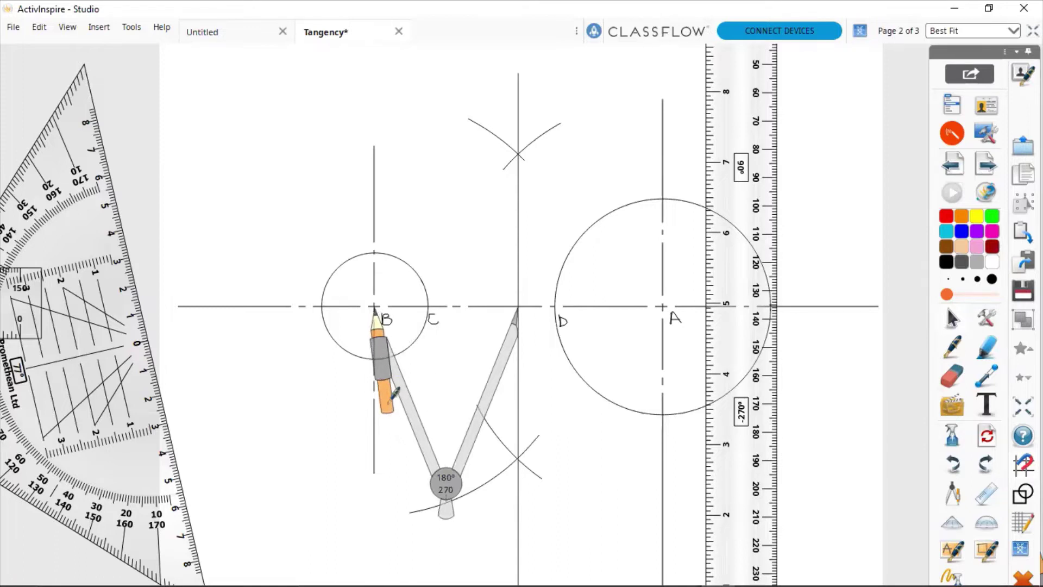
Step: Sweep the large arc from B over to just past A, then move the compass away
mouse_move(395, 395)
left_mouse_down()
mouse_move(413, 278)
mouse_move(518, 201)
mouse_move(556, 206)
mouse_move(581, 256)
left_mouse_up()
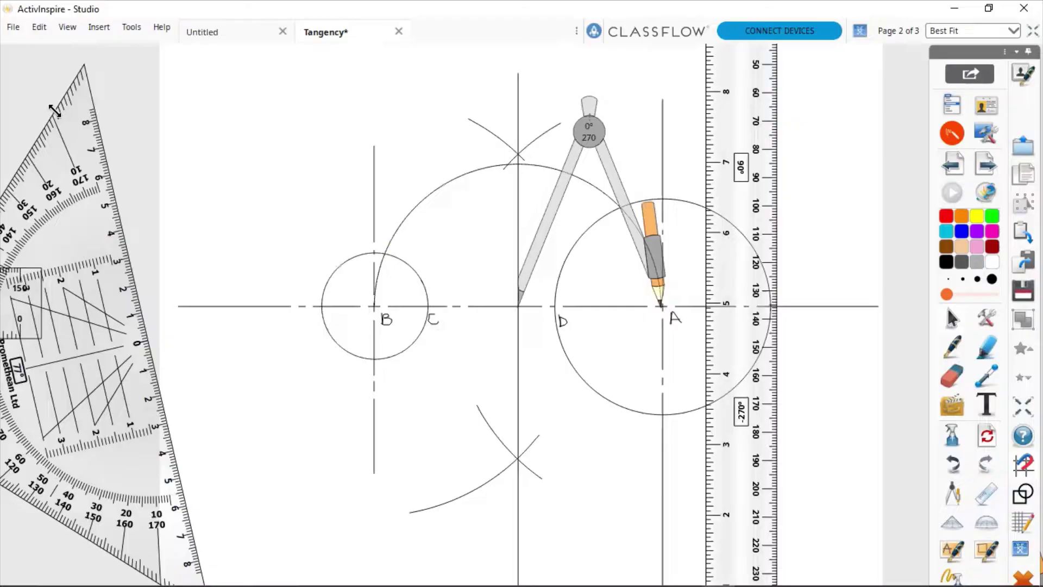
left_click_drag(568, 110, 581, 114)
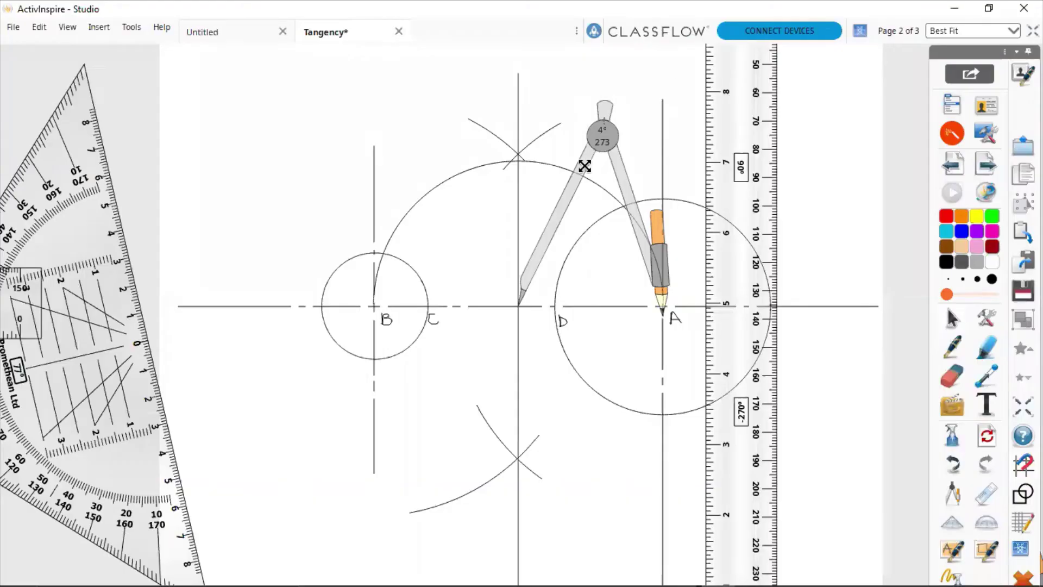
left_click_drag(585, 166, 138, 153)
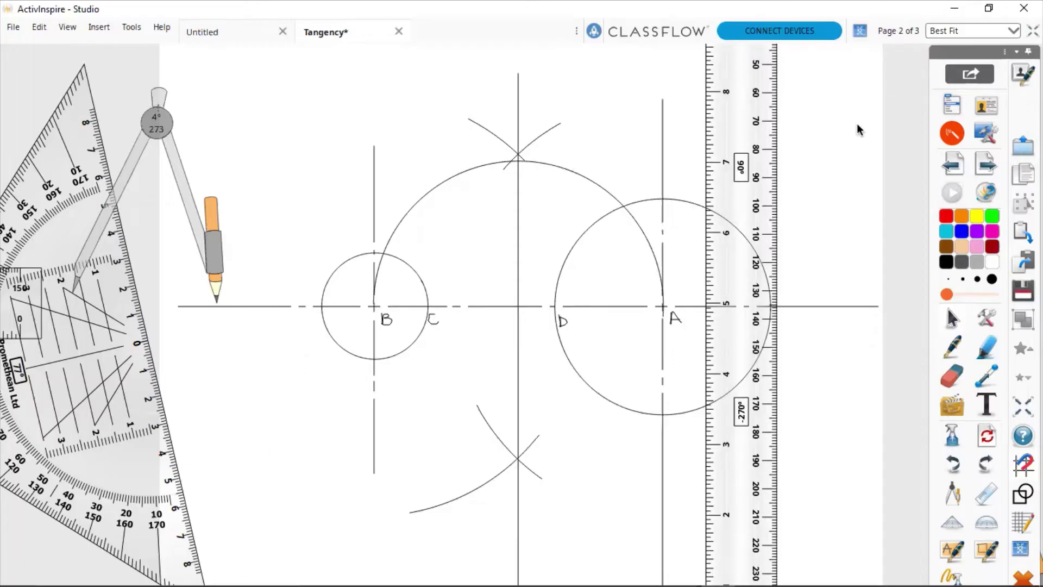
Step: Handwrite the note 'BC = DE' in black left of the small circle
left_click(952, 346)
mouse_move(214, 368)
left_mouse_down()
mouse_move(206, 400)
mouse_move(254, 385)
mouse_move(269, 402)
mouse_move(301, 403)
mouse_move(301, 392)
left_mouse_up()
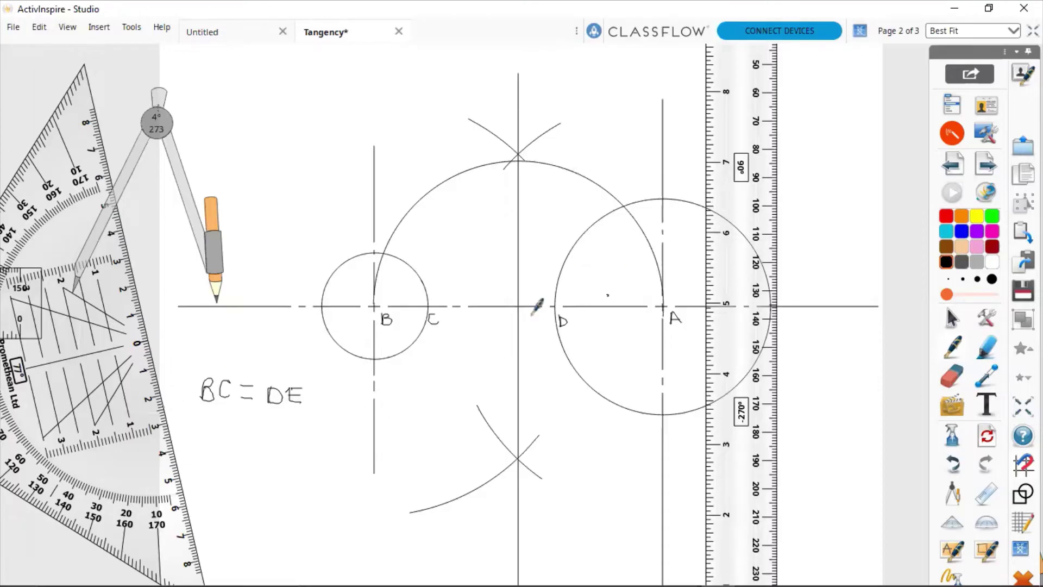
Step: Transfer length BC from D along the centre line, label the mark E, and move the compass to A
mouse_move(157, 113)
left_mouse_down()
mouse_move(396, 163)
mouse_move(457, 129)
left_mouse_up()
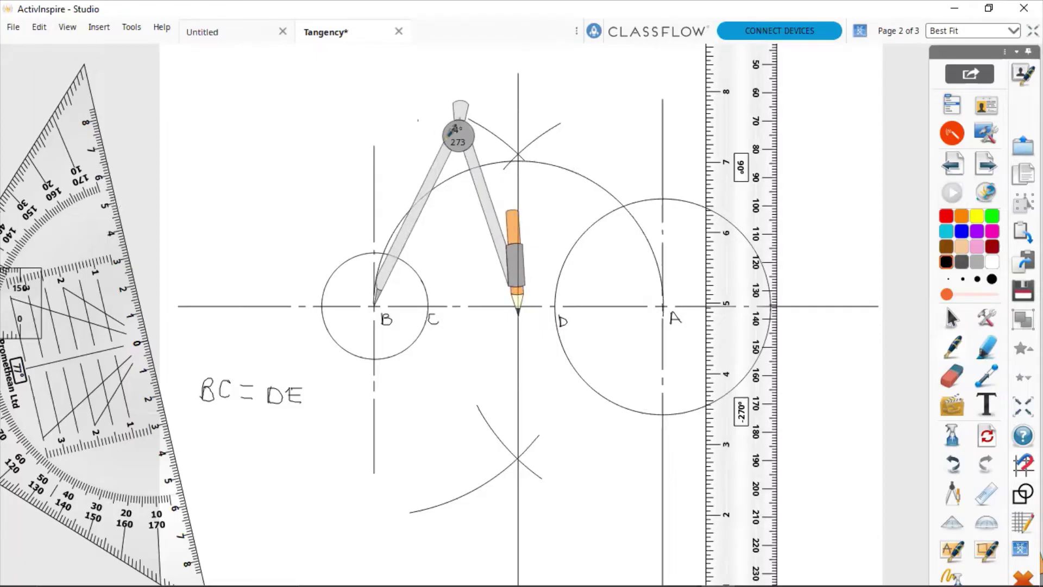
left_click_drag(514, 282, 424, 279)
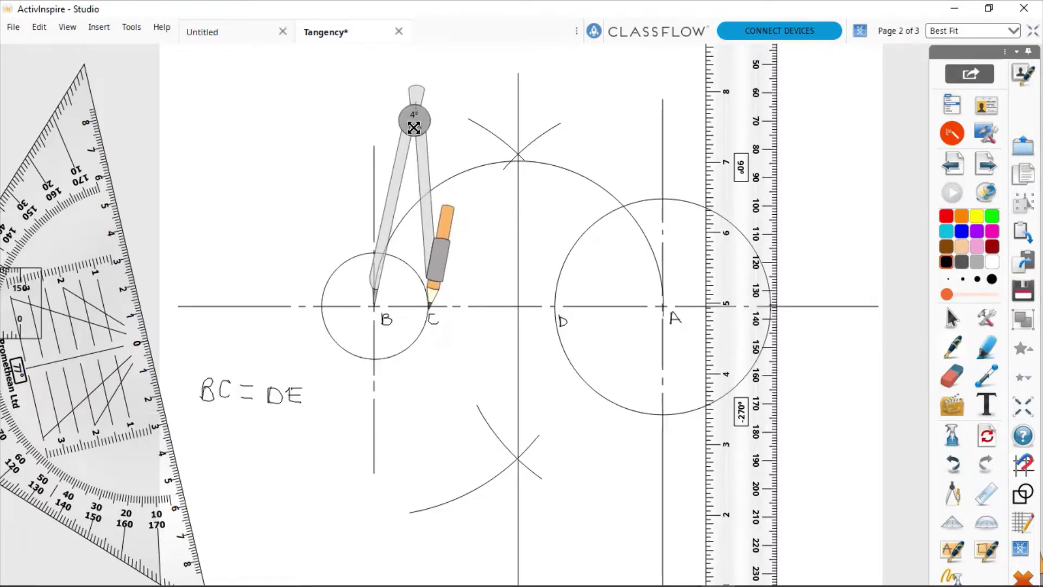
mouse_move(414, 128)
left_mouse_down()
mouse_move(473, 121)
mouse_move(606, 144)
mouse_move(603, 121)
mouse_move(595, 129)
left_mouse_up()
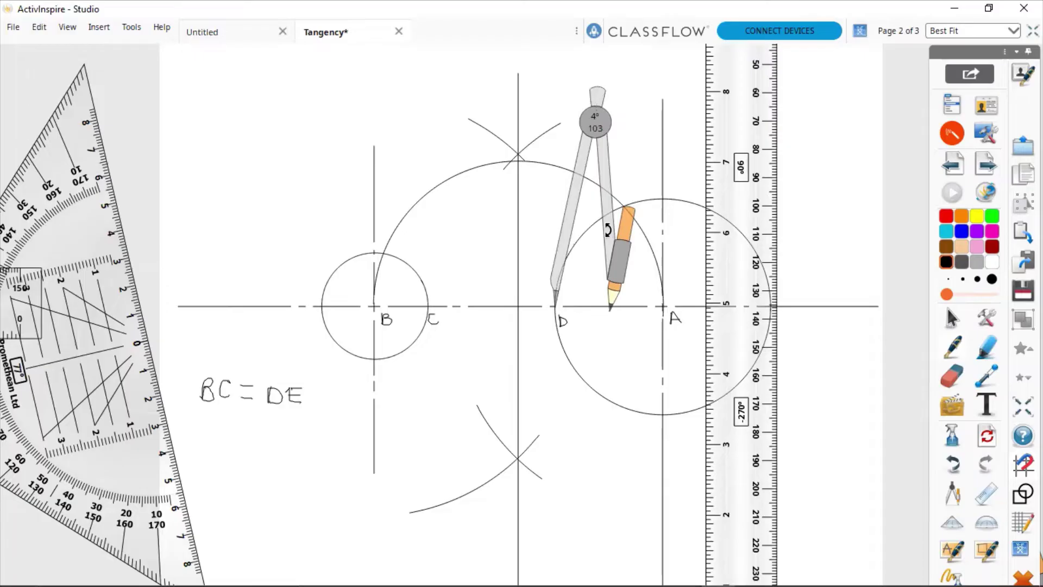
mouse_move(608, 230)
left_mouse_down()
mouse_move(568, 305)
mouse_move(505, 366)
mouse_move(529, 345)
mouse_move(519, 336)
left_mouse_up()
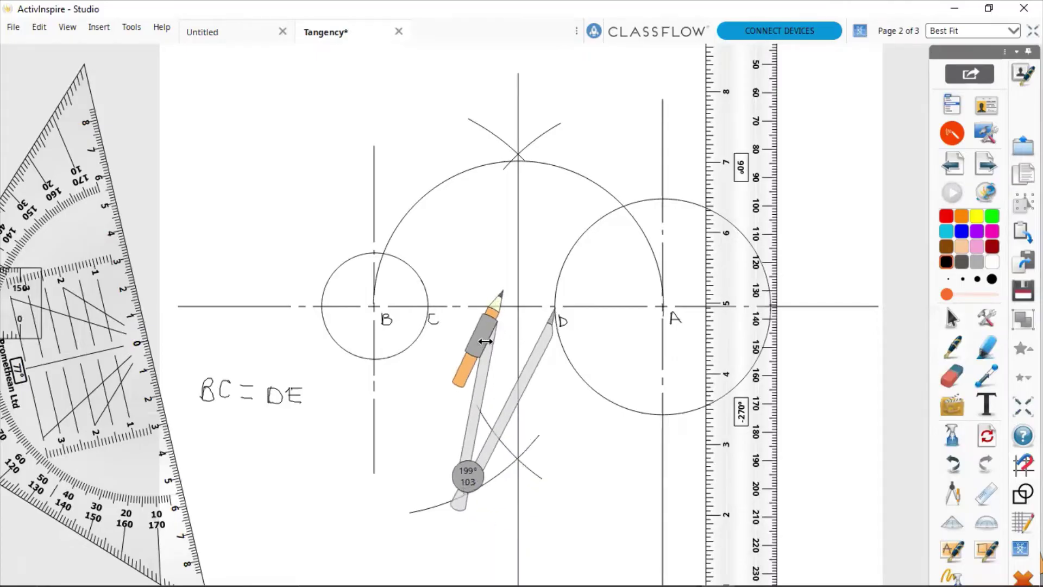
left_click_drag(504, 297, 501, 314)
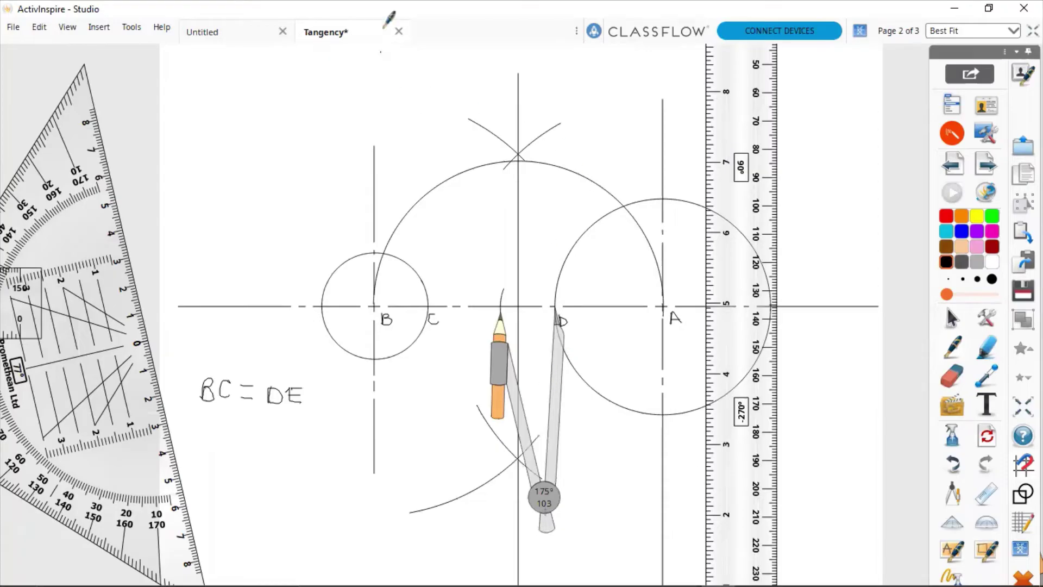
left_click_drag(494, 289, 495, 299)
mouse_move(539, 498)
left_mouse_down()
mouse_move(649, 499)
mouse_move(650, 485)
mouse_move(648, 499)
left_mouse_up()
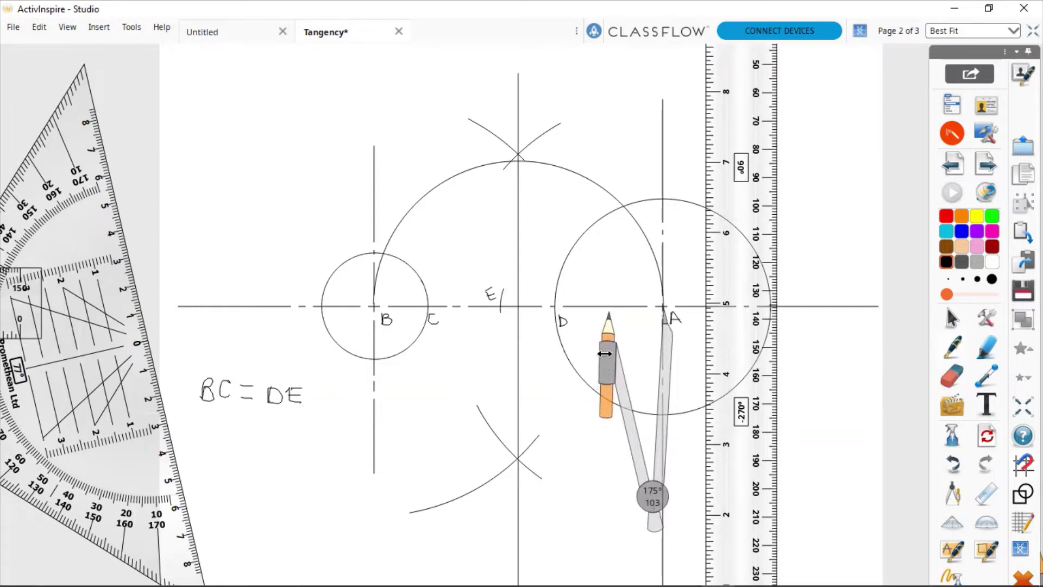
Step: Open the compass from A to E, swing an arc up to the semicircle, then move it left
mouse_move(605, 354)
left_mouse_down()
mouse_move(515, 347)
mouse_move(493, 331)
left_mouse_up()
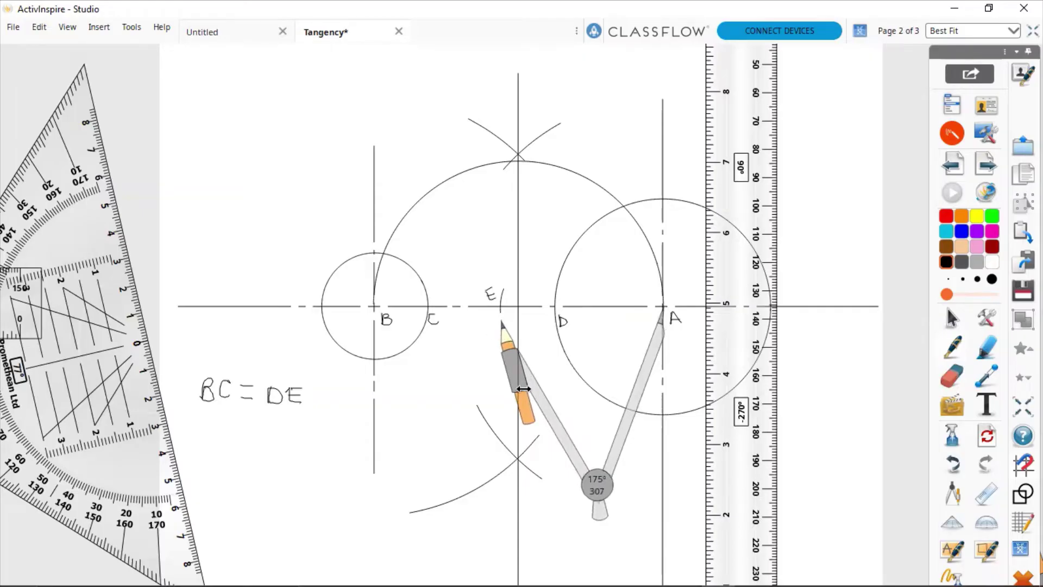
left_click_drag(542, 409, 532, 401)
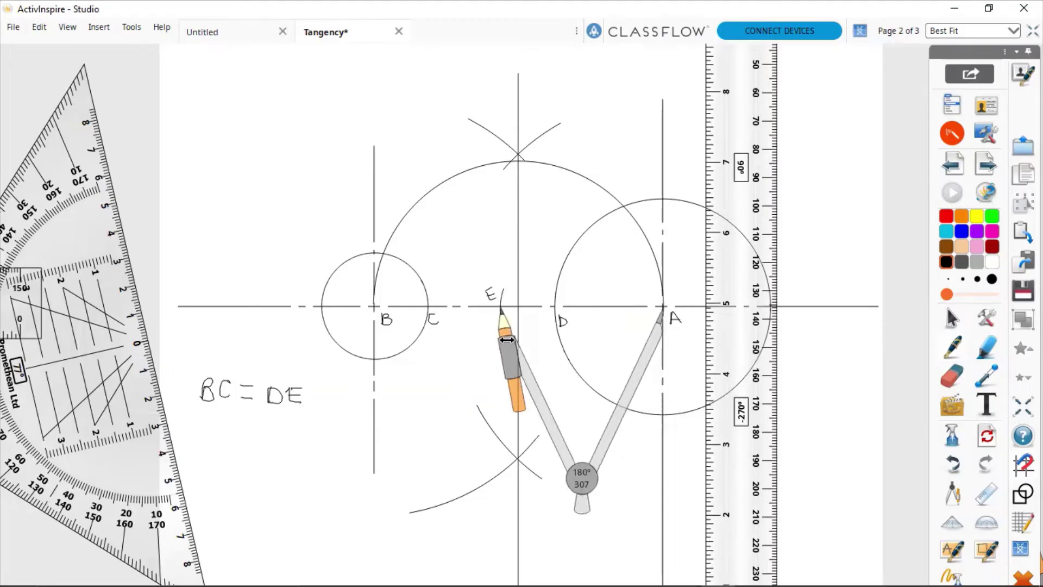
mouse_move(507, 340)
left_mouse_down()
mouse_move(495, 338)
mouse_move(520, 340)
mouse_move(506, 338)
left_mouse_up()
mouse_move(511, 316)
left_mouse_down()
mouse_move(504, 249)
mouse_move(544, 217)
mouse_move(552, 182)
mouse_move(593, 179)
left_mouse_up()
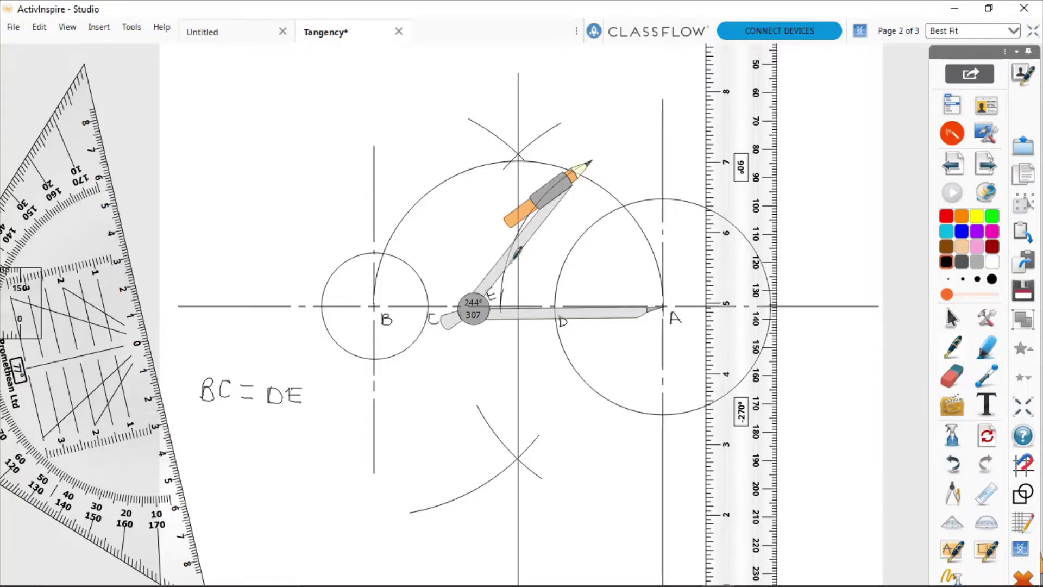
left_click_drag(474, 323, 76, 241)
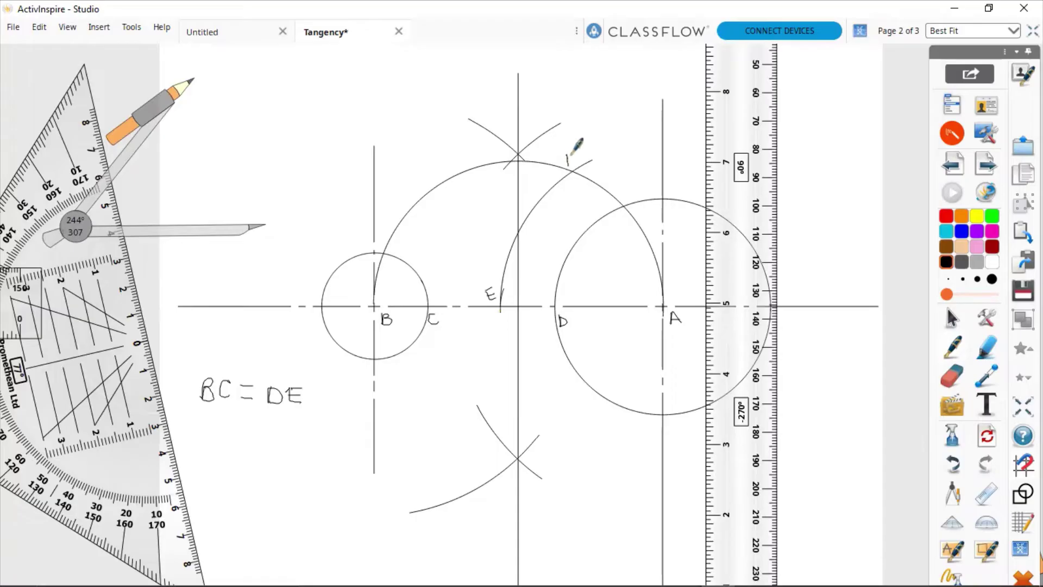
Step: Handwrite H where the arc from E crosses the semicircle
left_click_drag(568, 152, 569, 165)
left_click_drag(567, 159, 576, 157)
left_click_drag(575, 151, 576, 162)
Step: Bring in the ruler and angle it so its edge runs from centre B toward H
mouse_move(710, 553)
left_mouse_down()
mouse_move(496, 434)
mouse_move(850, 403)
mouse_move(880, 416)
left_mouse_up()
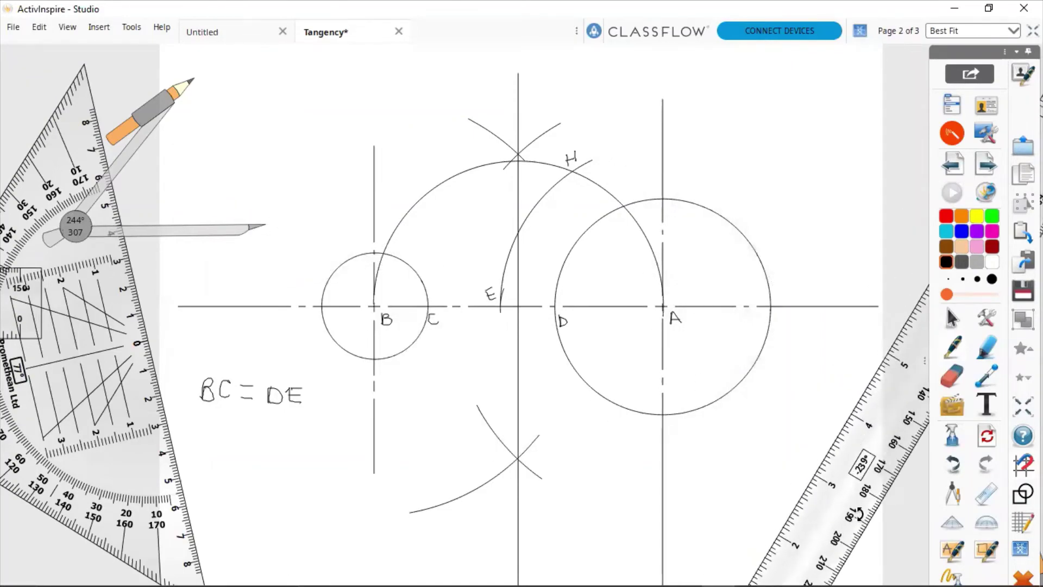
left_click_drag(840, 504, 513, 330)
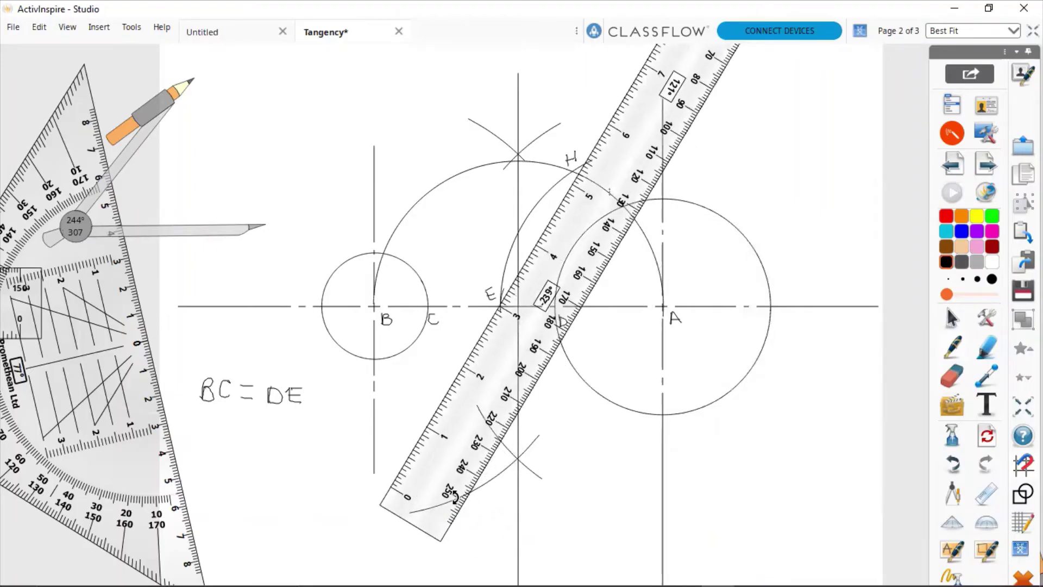
left_click_drag(455, 492, 365, 419)
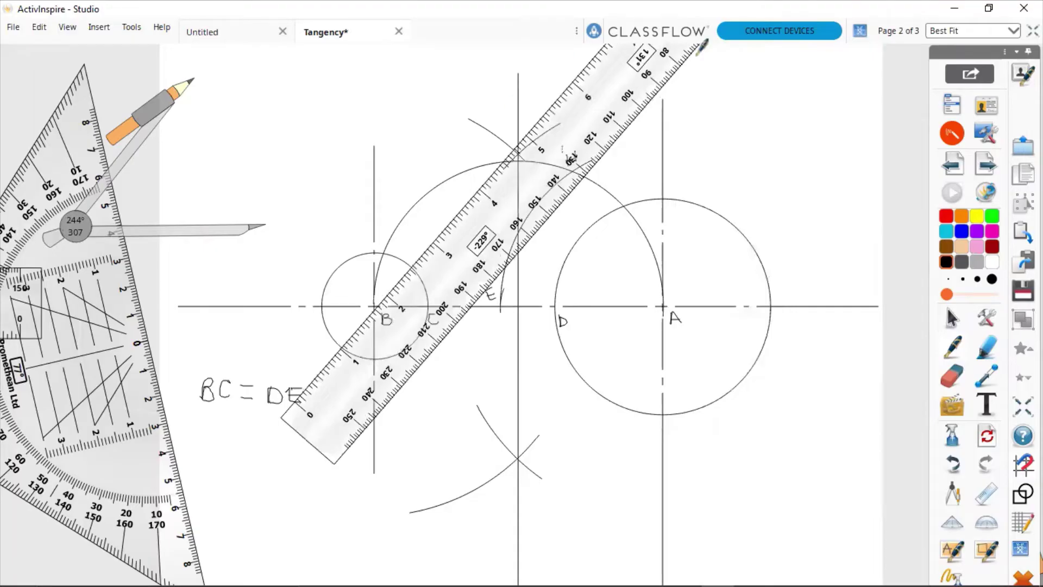
left_click_drag(668, 58, 644, 93)
left_click_drag(618, 53, 705, 120)
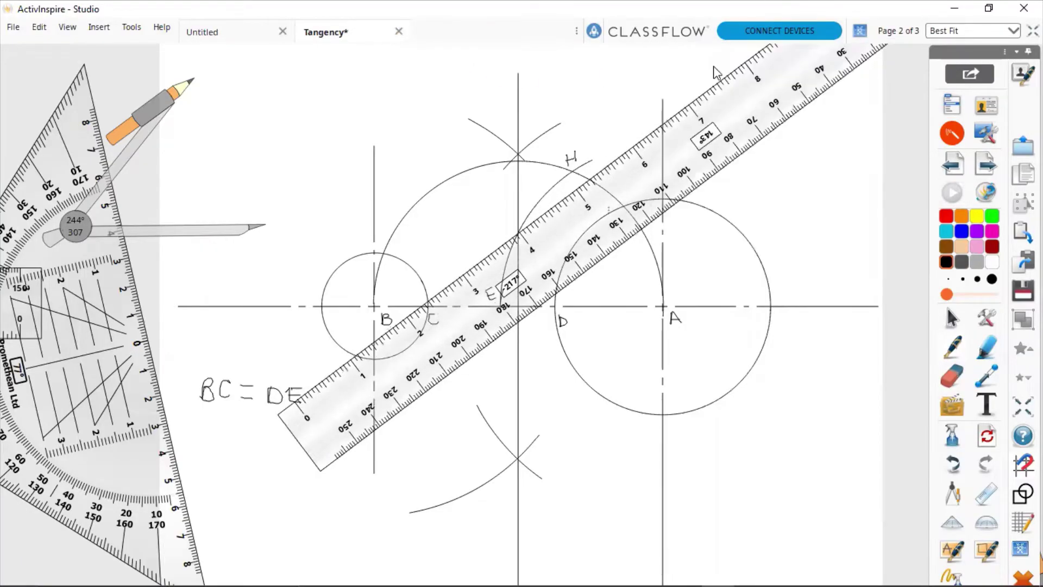
left_click_drag(513, 307, 333, 315)
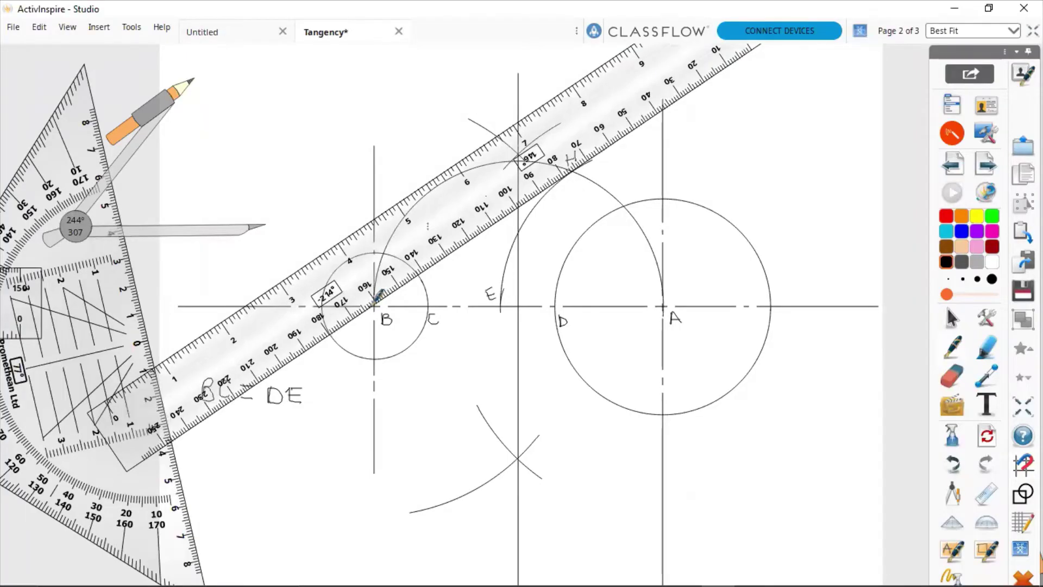
Step: Draw the line from centre B up to H along the ruler and move the ruler aside
left_click_drag(373, 303, 679, 83)
left_click_drag(473, 187, 602, 467)
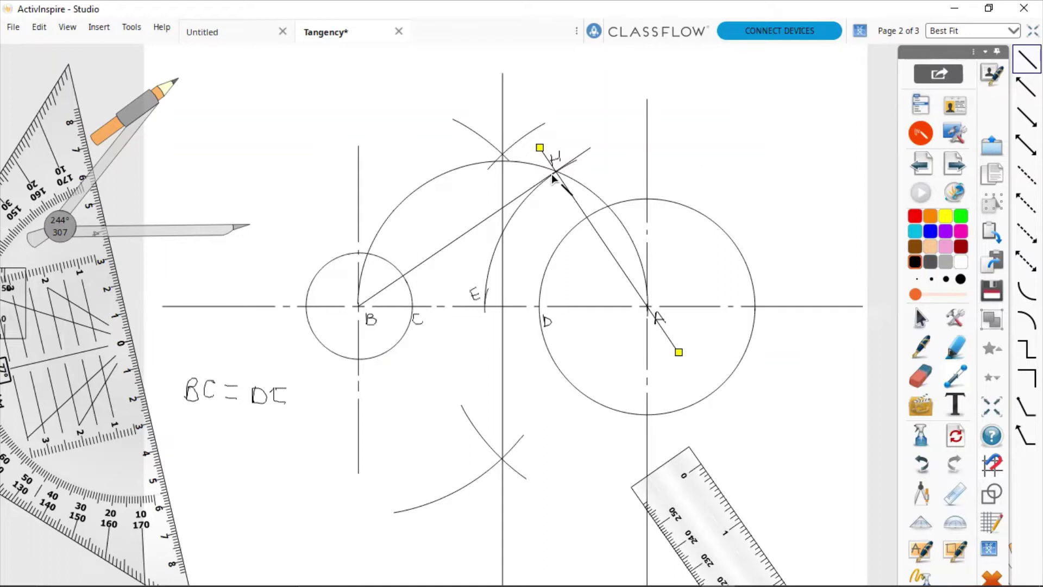
left_click(919, 348)
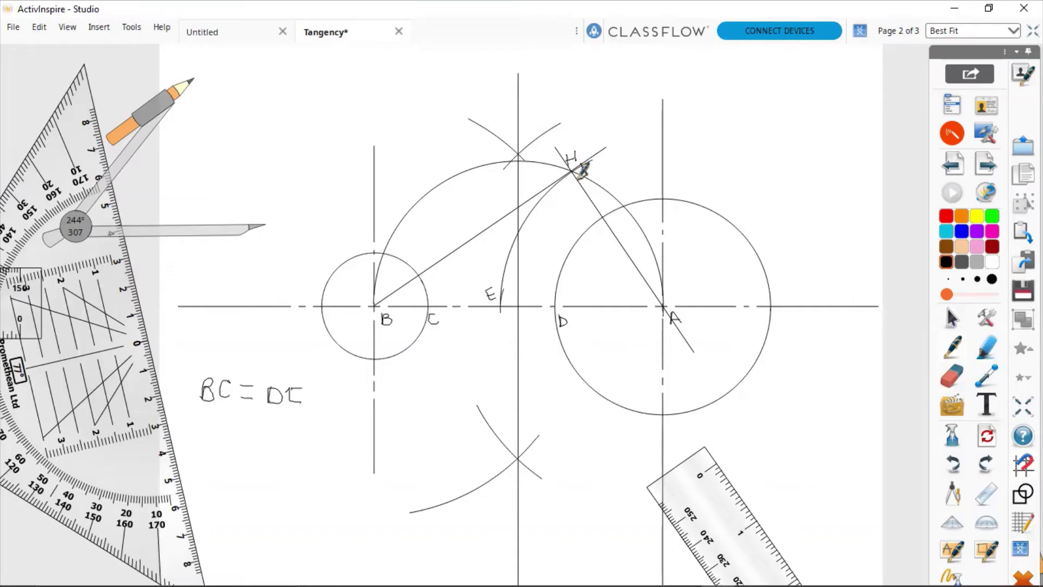
Step: Draw a small right-angle mark at point H with the pen
left_click_drag(580, 177, 585, 169)
left_click(574, 192)
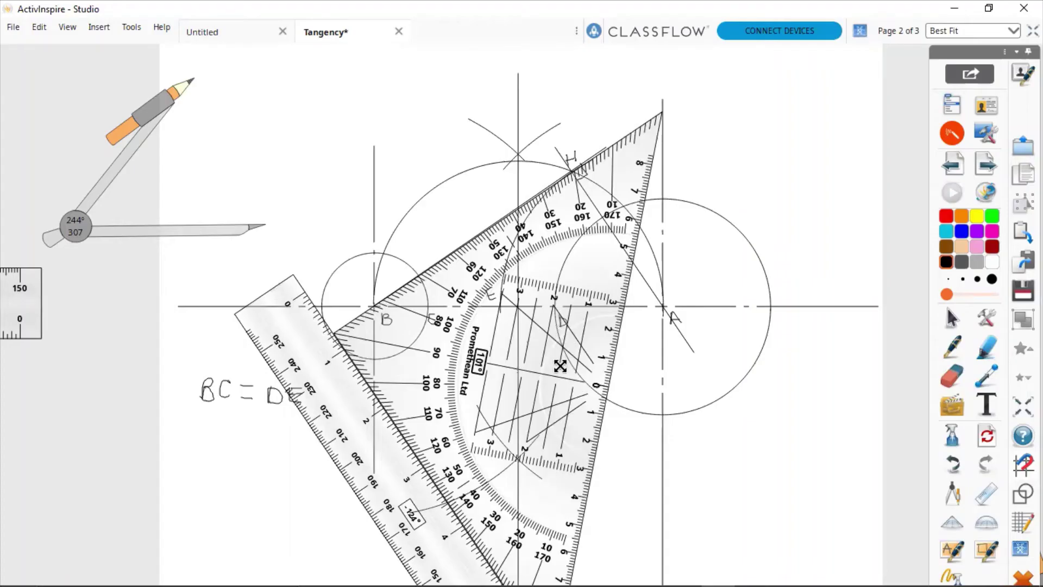
Step: Slide the set square down the ruler and fine-tune it so its edge crosses centre A
left_click_drag(565, 371, 597, 420)
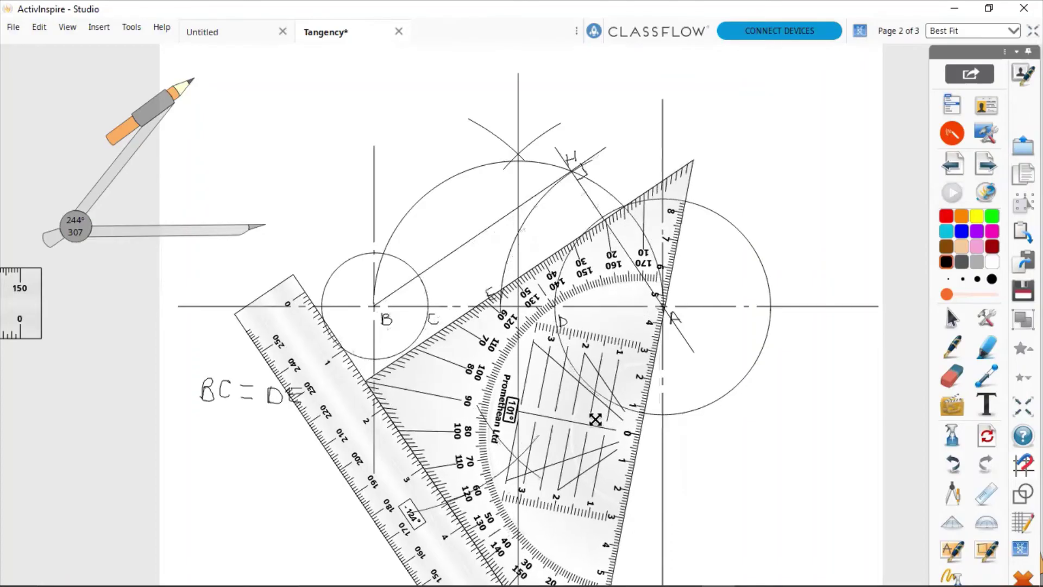
left_click_drag(595, 419, 584, 380)
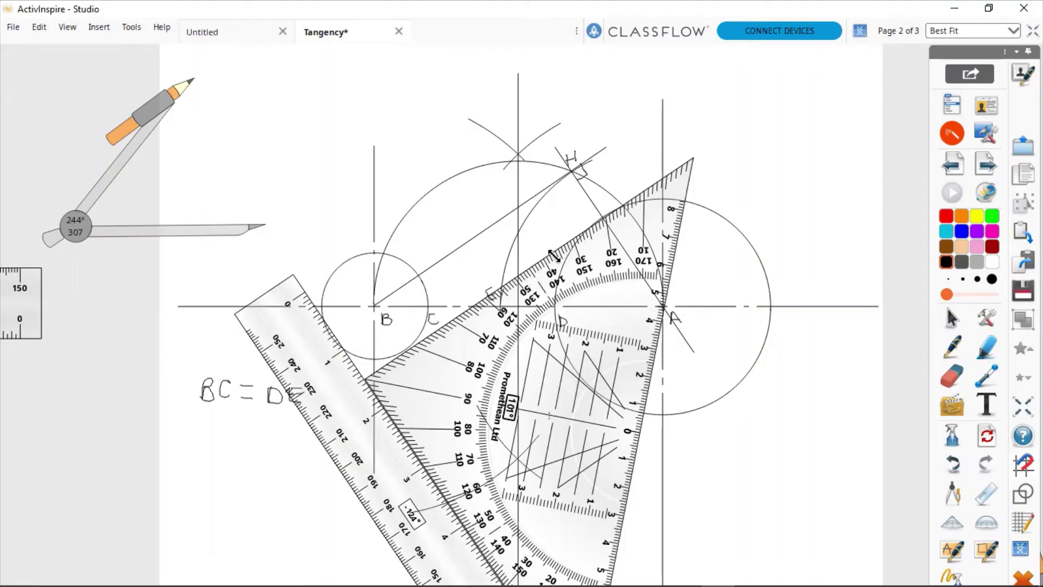
Step: Pick the freehand pen for labelling J
left_click(952, 351)
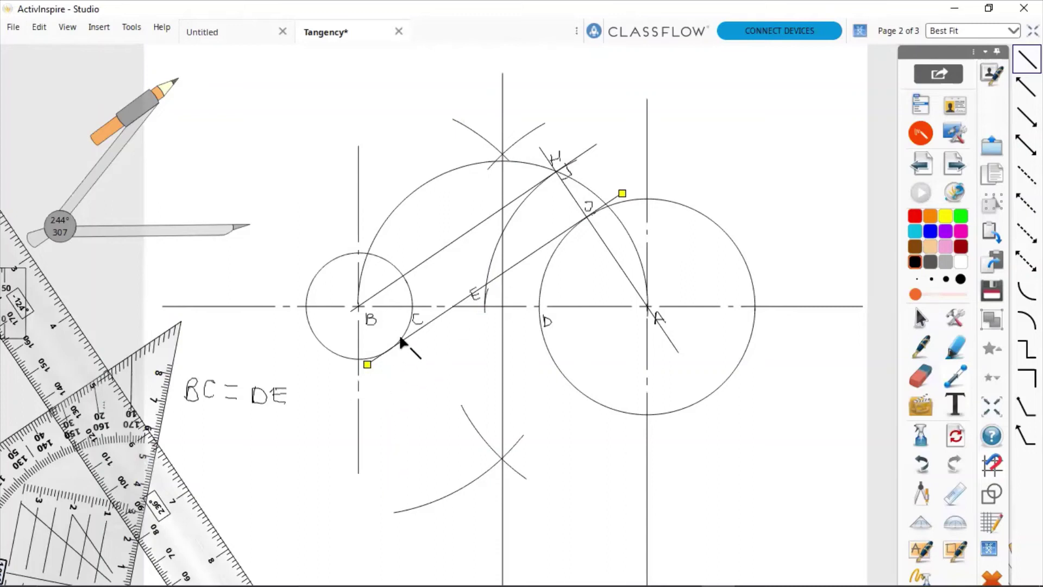
Step: Draw a short line from centre B toward the tangent, then reselect the pen
left_click_drag(357, 310, 380, 330)
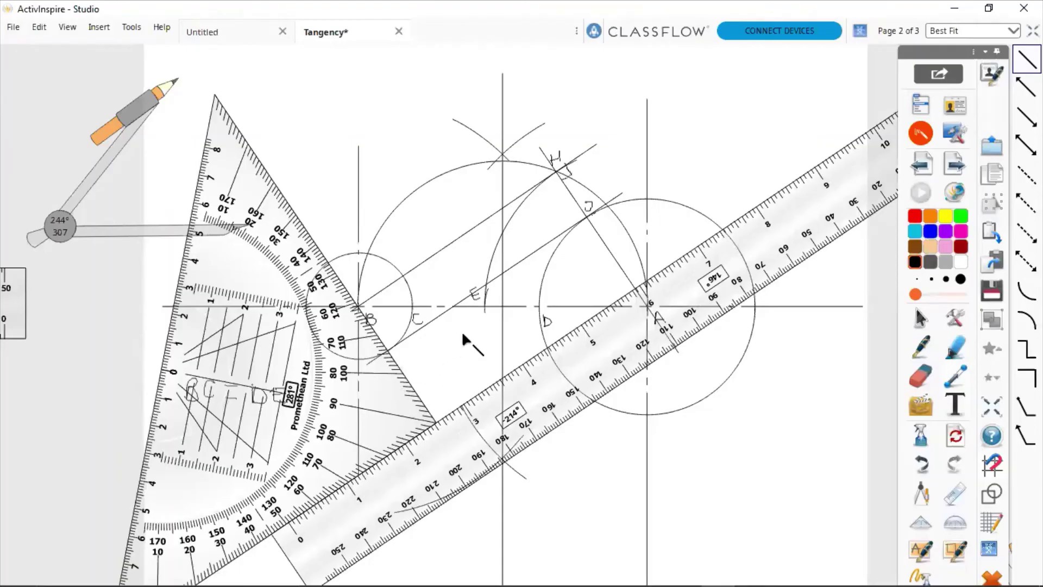
left_click(359, 305)
left_click(922, 346)
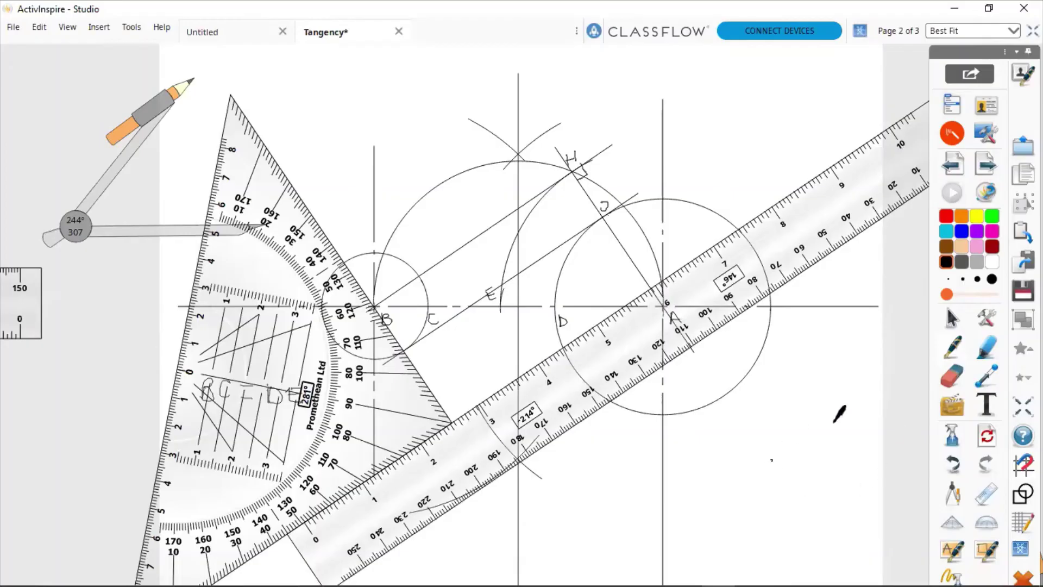
Step: Slide the set square left along the ruler, undoing and redoing the first attempt
left_click(952, 357)
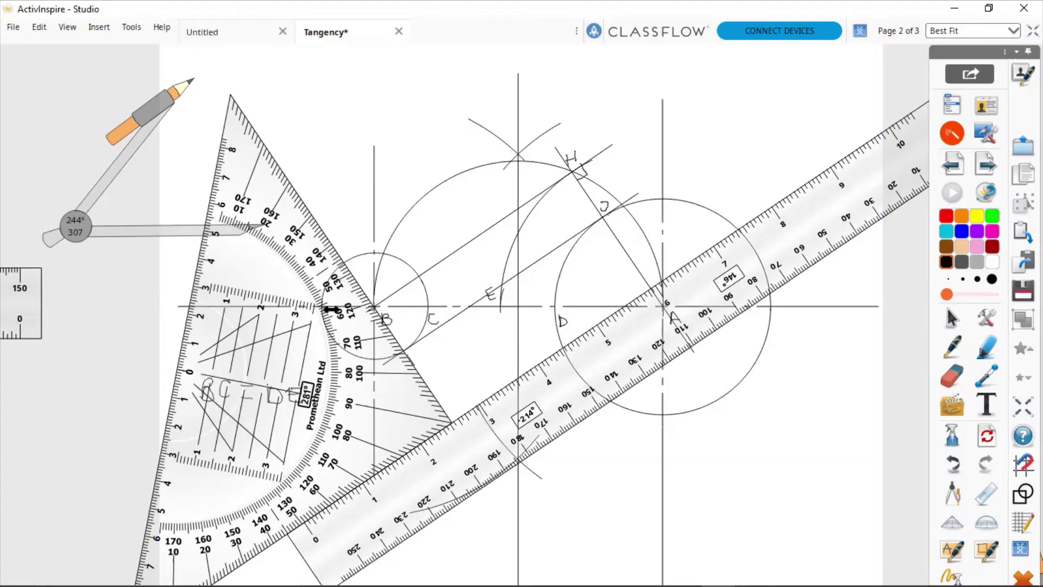
left_click_drag(226, 401, 158, 406)
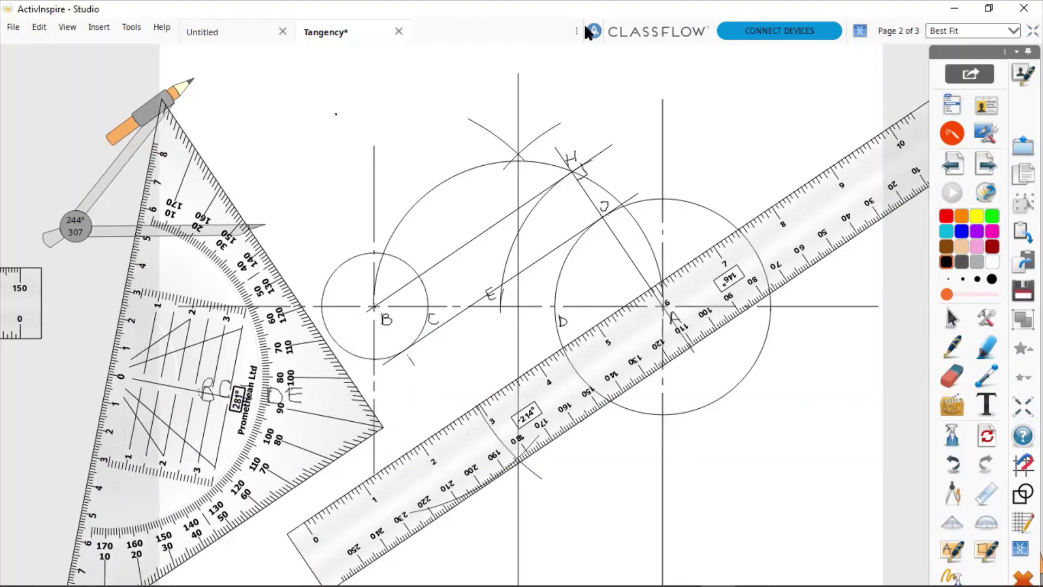
key("ctrl+z")
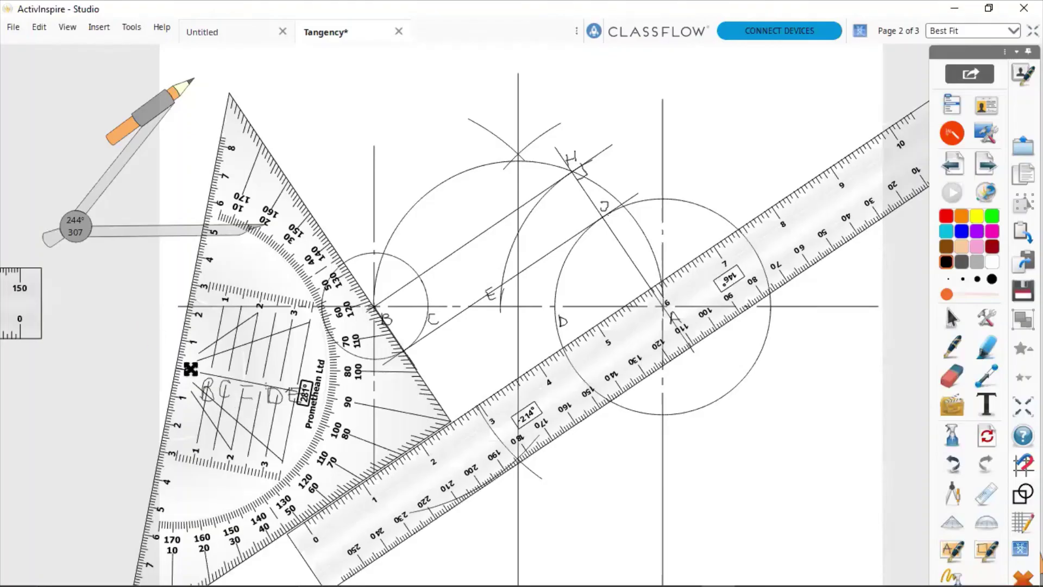
left_click_drag(189, 374, 112, 375)
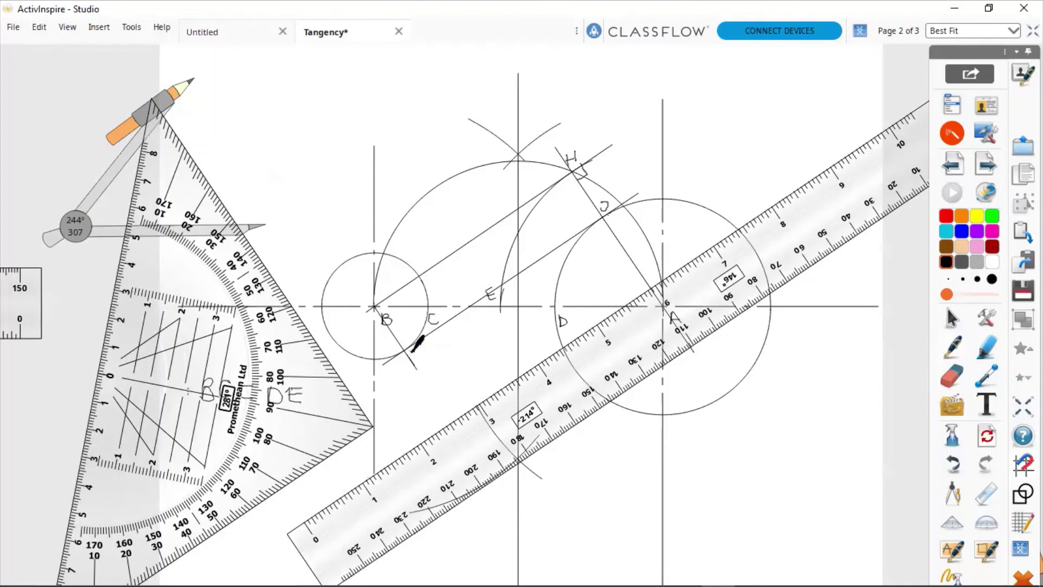
Step: Label the tangent point below C as K with its right-angle mark
left_click_drag(419, 348, 427, 359)
left_click_drag(399, 343, 411, 343)
left_click(951, 318)
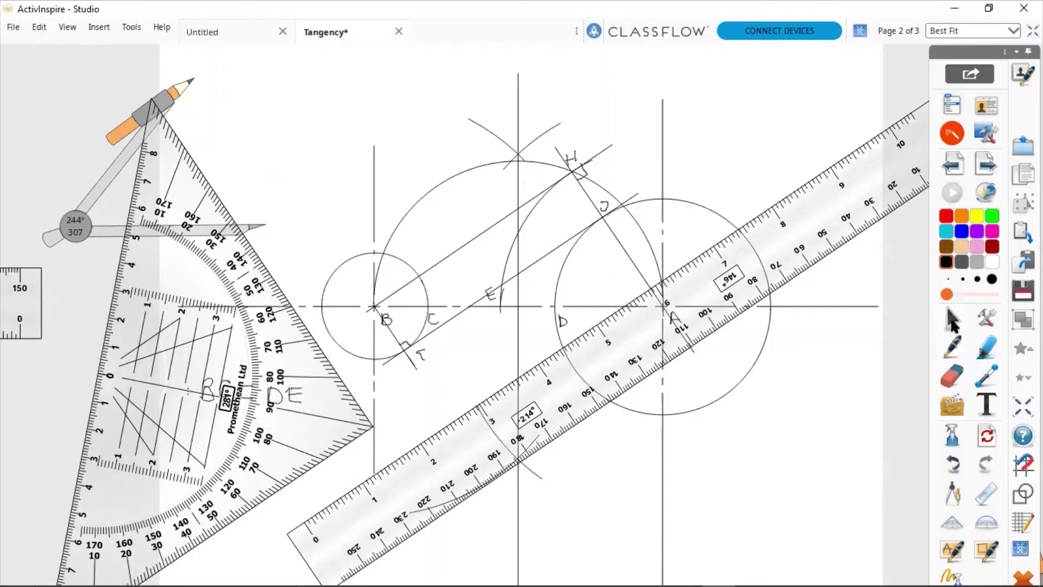
Step: Give the T–J tangent line a thicker pen width, easing it back one size
left_click(553, 255)
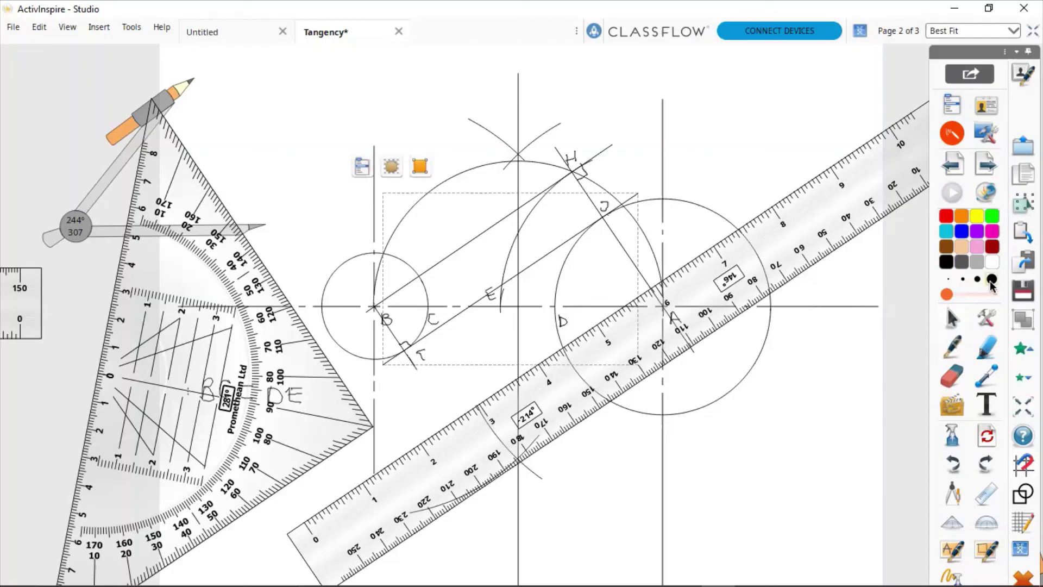
left_click(962, 281)
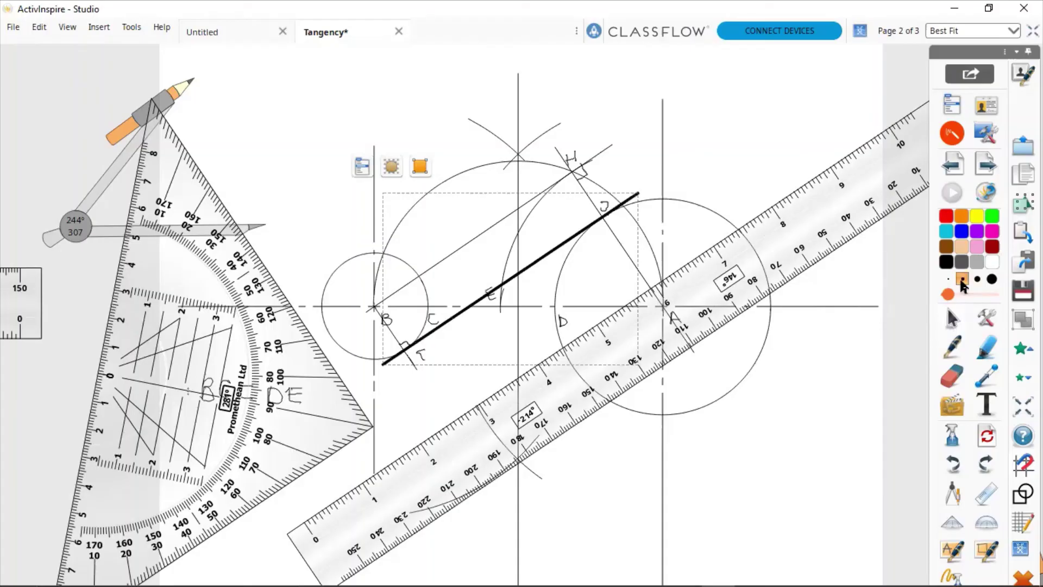
left_click(947, 280)
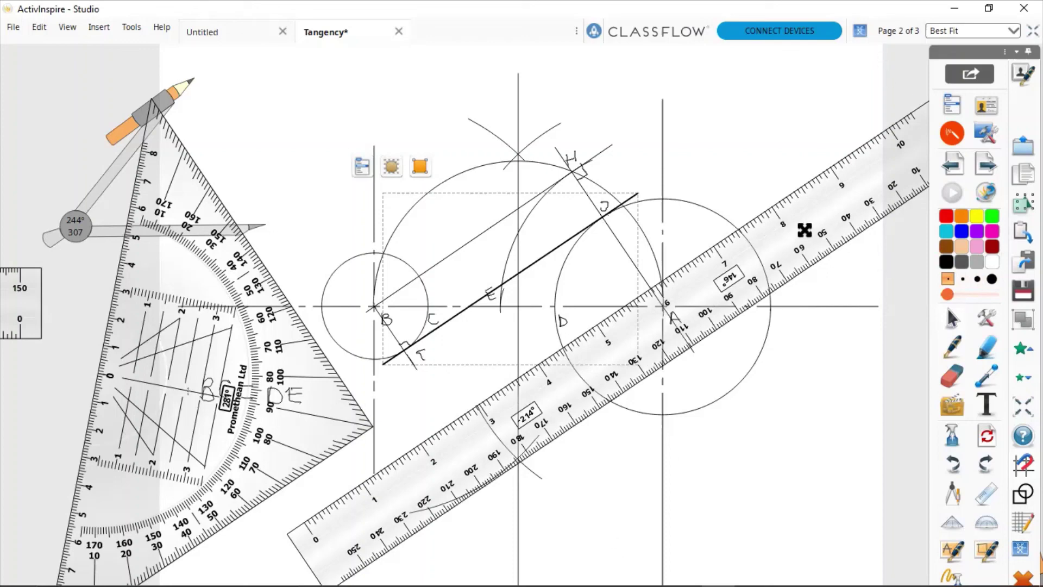
Step: Move the ruler to the lower right and the set square to the lower-left corner
mouse_move(804, 231)
left_mouse_down()
mouse_move(783, 477)
mouse_move(806, 519)
left_mouse_up()
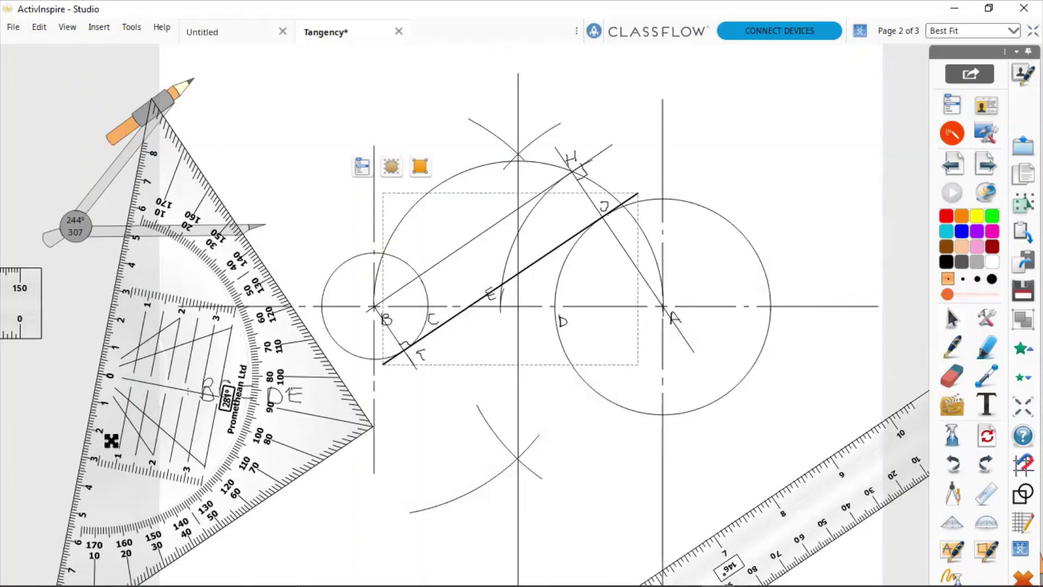
mouse_move(107, 503)
left_mouse_down()
mouse_move(72, 447)
mouse_move(38, 506)
mouse_move(9, 514)
mouse_move(9, 569)
left_mouse_up()
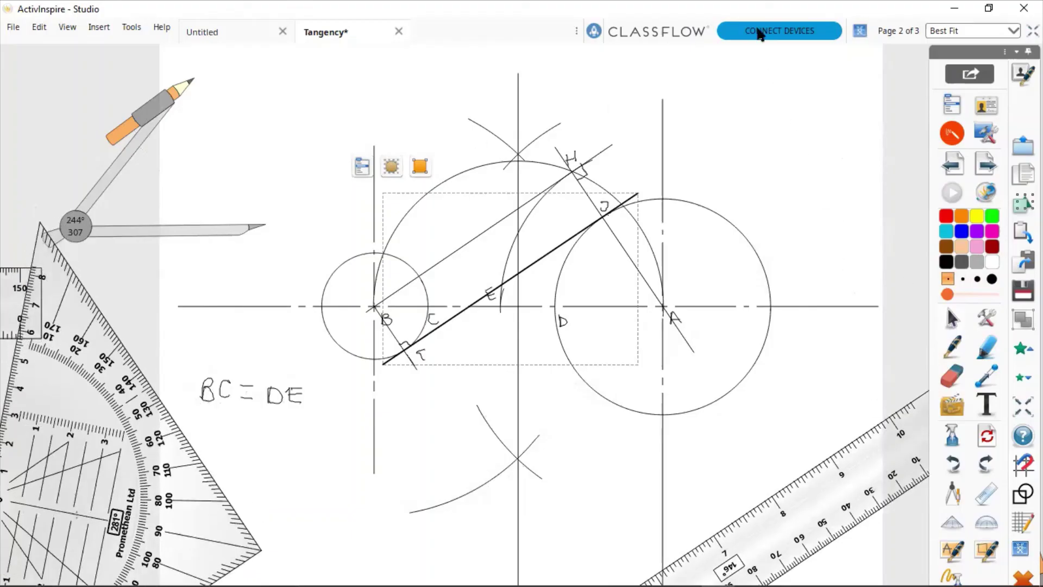